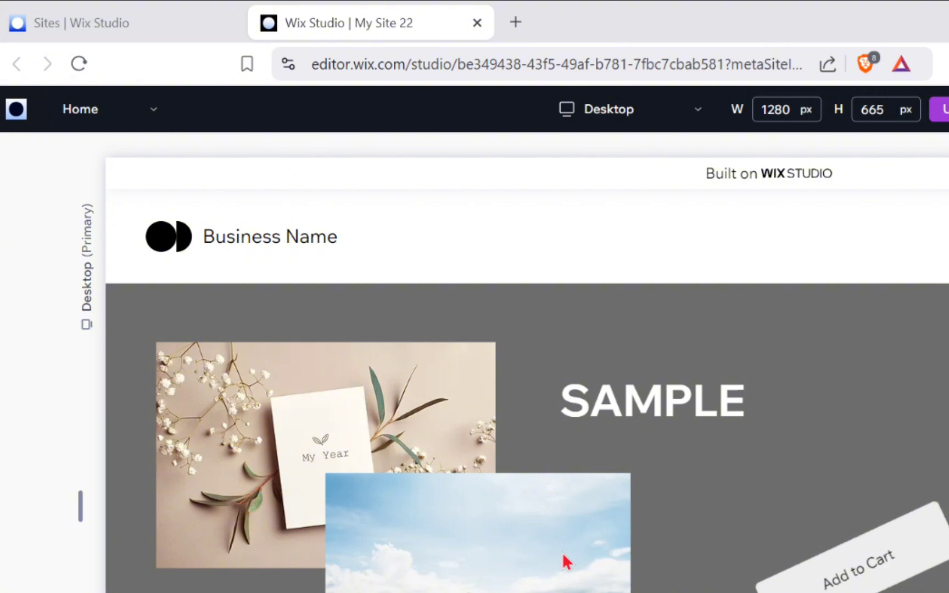
Look through the site list on the Sites dashboard and select the Shoes site
{"action": "left_click", "coordinate": [145, 12]}
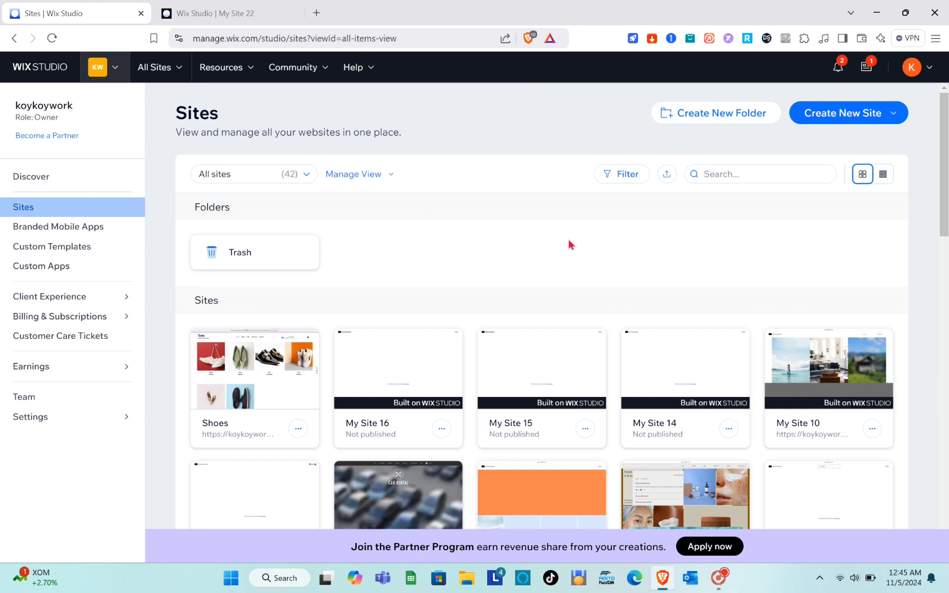
{"action": "left_click", "coordinate": [923, 75]}
{"action": "scroll", "coordinate": [394, 394], "scroll_direction": "down", "scroll_amount": 8}
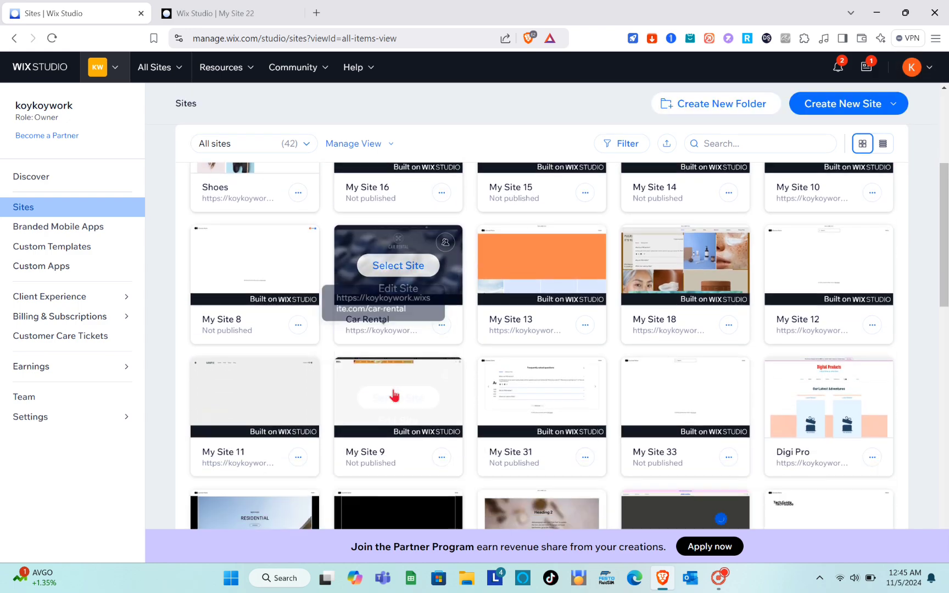
{"action": "scroll", "coordinate": [393, 394], "scroll_direction": "down", "scroll_amount": 4}
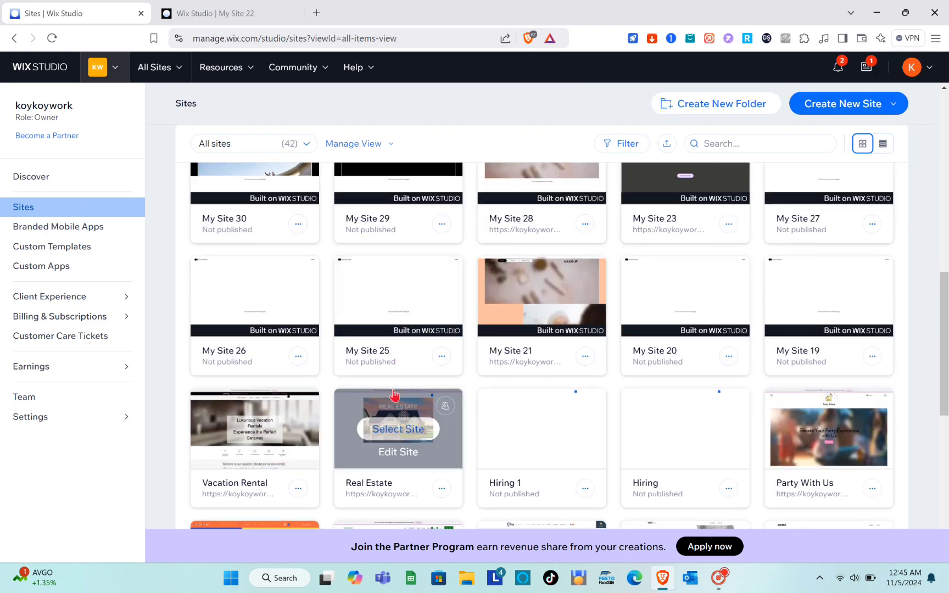
{"action": "scroll", "coordinate": [393, 394], "scroll_direction": "up", "scroll_amount": 12}
{"action": "scroll", "coordinate": [394, 394], "scroll_direction": "down", "scroll_amount": 3}
{"action": "scroll", "coordinate": [393, 395], "scroll_direction": "up", "scroll_amount": 3}
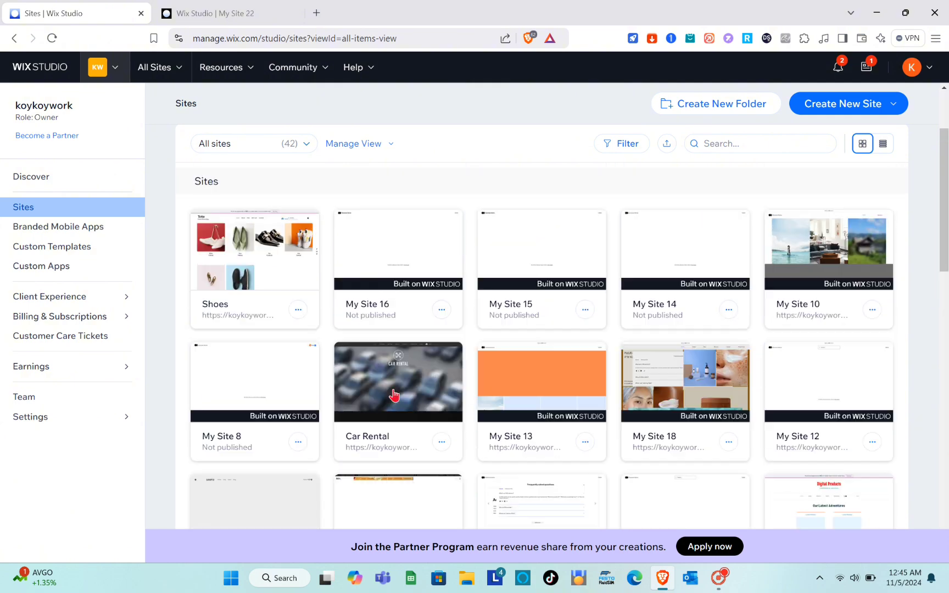
{"action": "scroll", "coordinate": [393, 394], "scroll_direction": "down", "scroll_amount": 2}
{"action": "scroll", "coordinate": [394, 394], "scroll_direction": "up", "scroll_amount": 3}
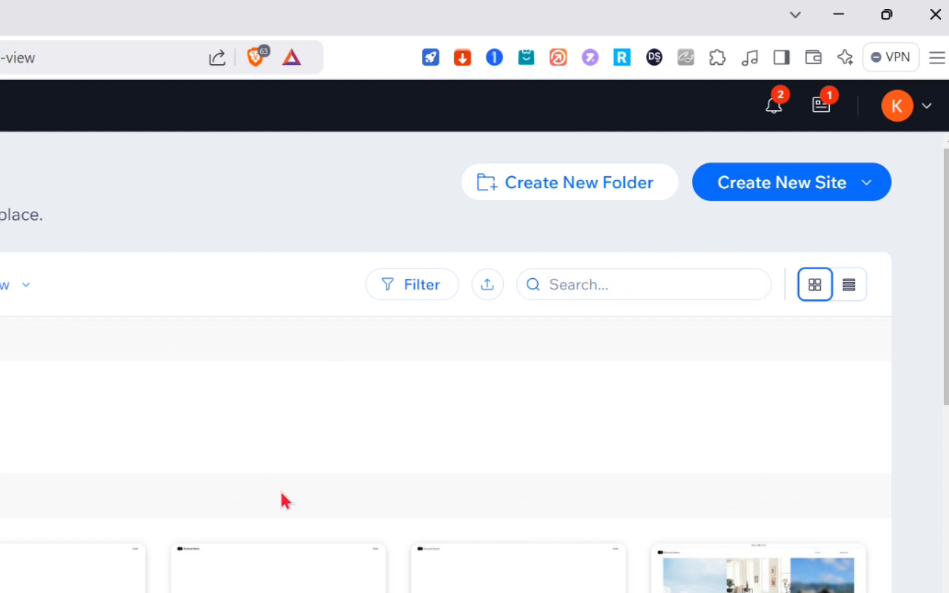
{"action": "scroll", "coordinate": [72, 549], "scroll_direction": "down", "scroll_amount": 1}
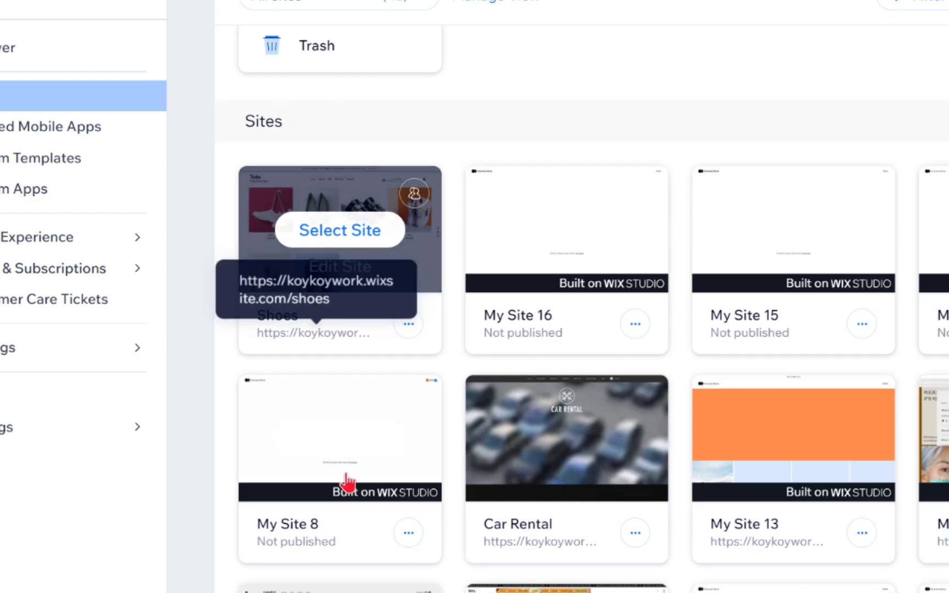
{"action": "scroll", "coordinate": [346, 481], "scroll_direction": "down", "scroll_amount": 2}
{"action": "scroll", "coordinate": [345, 483], "scroll_direction": "up", "scroll_amount": 3}
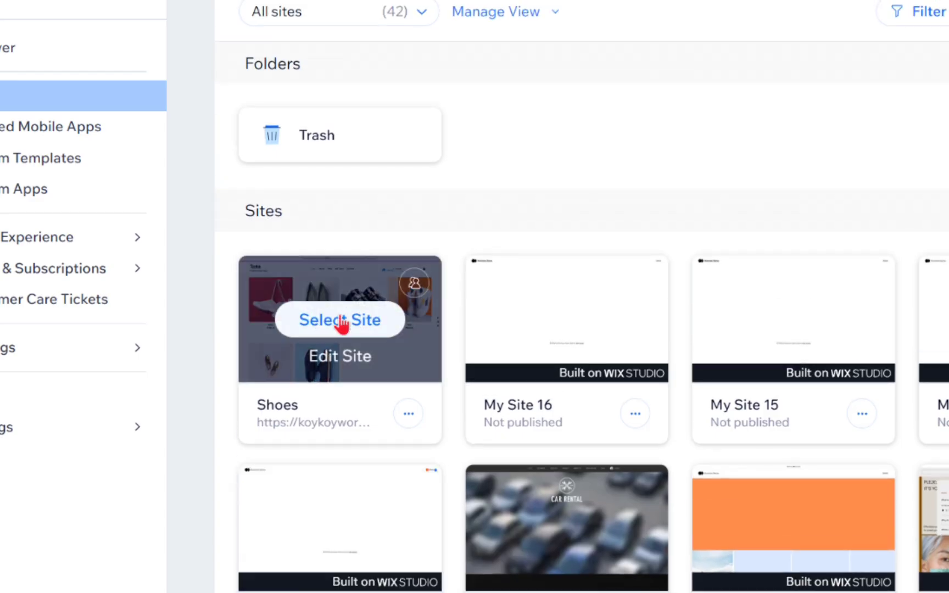
{"action": "left_click", "coordinate": [341, 322]}
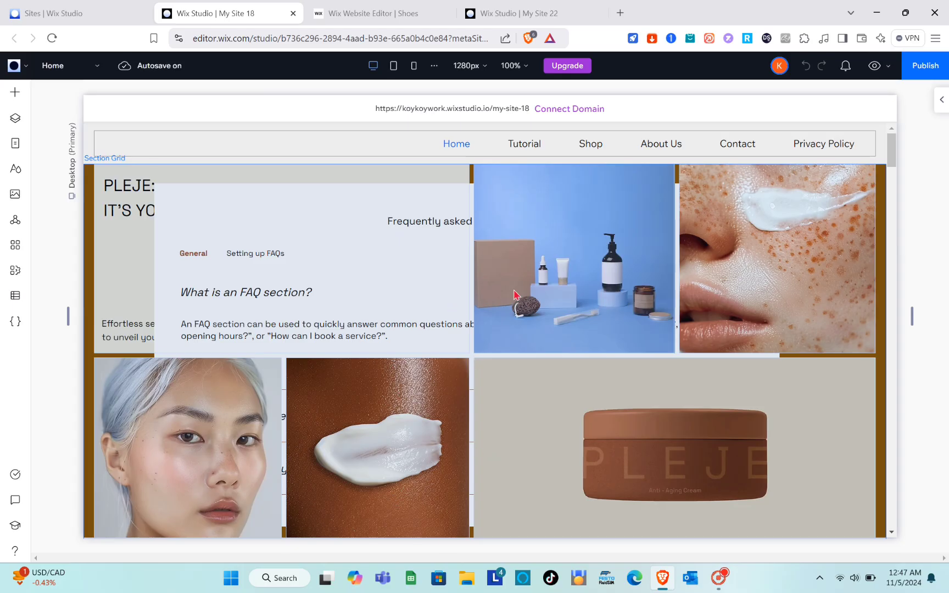
Start adding an entrance animation to the blue product image in the home page grid of My Site 18
{"action": "scroll", "coordinate": [515, 295], "scroll_direction": "down", "scroll_amount": 4}
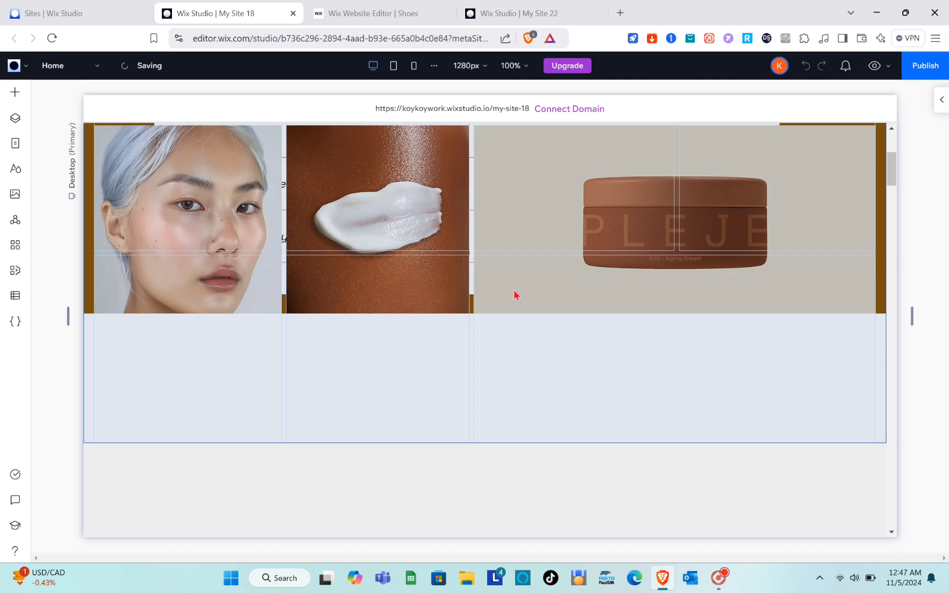
{"action": "scroll", "coordinate": [516, 296], "scroll_direction": "up", "scroll_amount": 4}
{"action": "scroll", "coordinate": [563, 454], "scroll_direction": "down", "scroll_amount": 17}
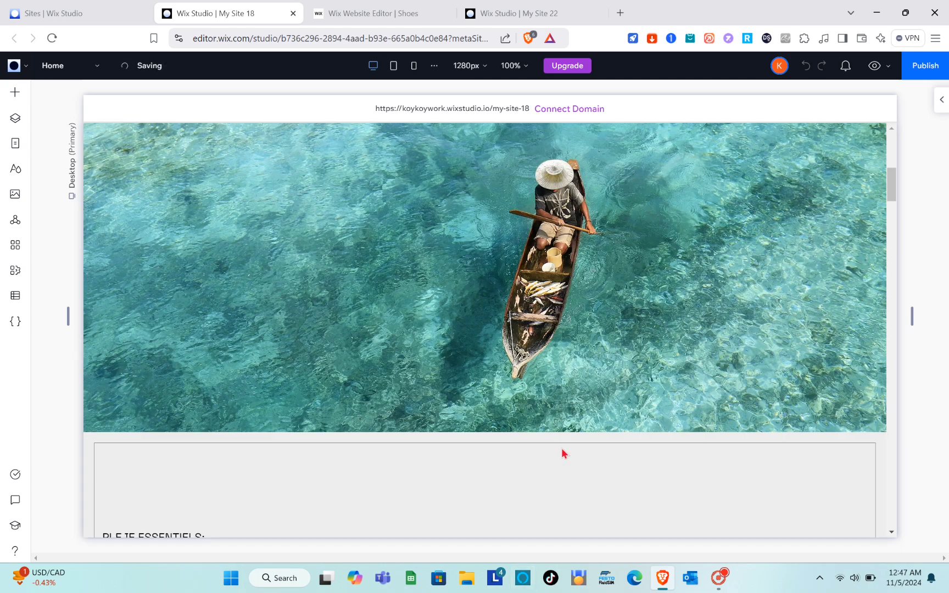
{"action": "scroll", "coordinate": [564, 454], "scroll_direction": "up", "scroll_amount": 17}
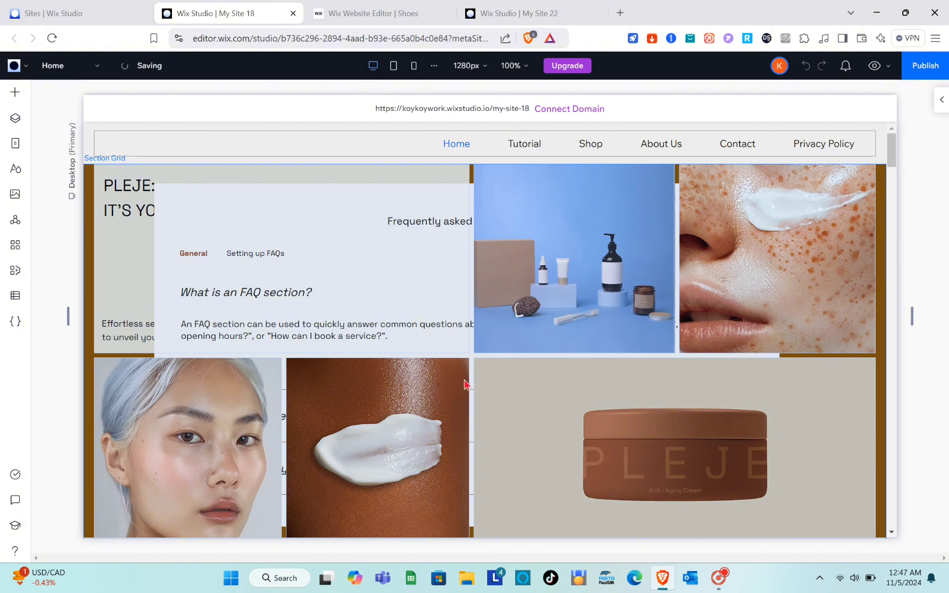
{"action": "left_click", "coordinate": [400, 272]}
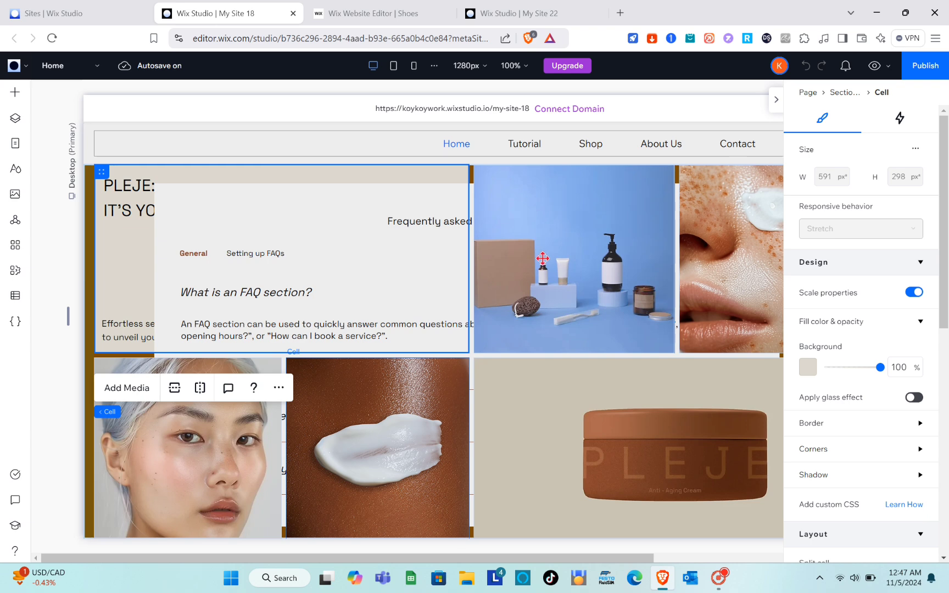
{"action": "left_click", "coordinate": [554, 332]}
{"action": "left_click", "coordinate": [574, 312]}
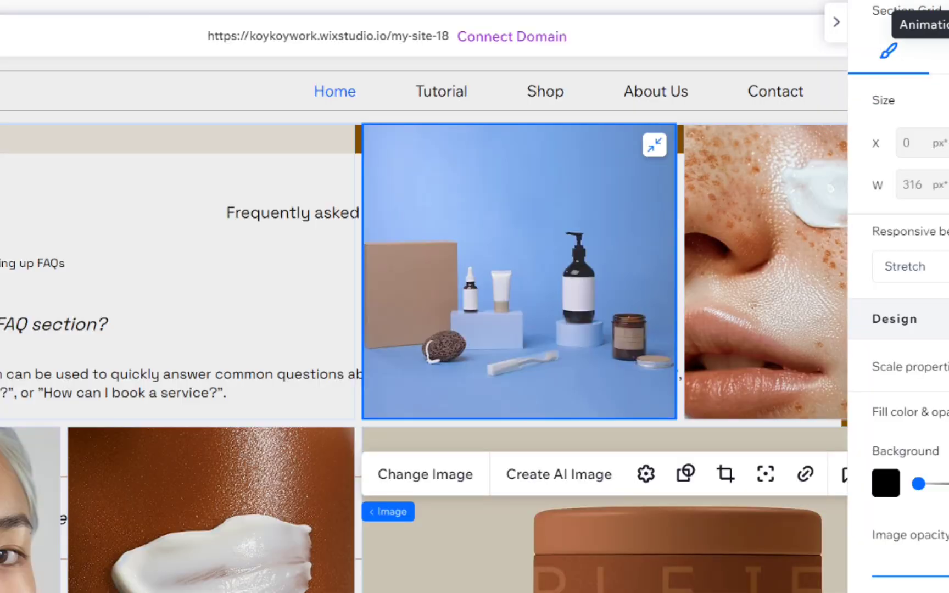
{"action": "left_click", "coordinate": [862, 120]}
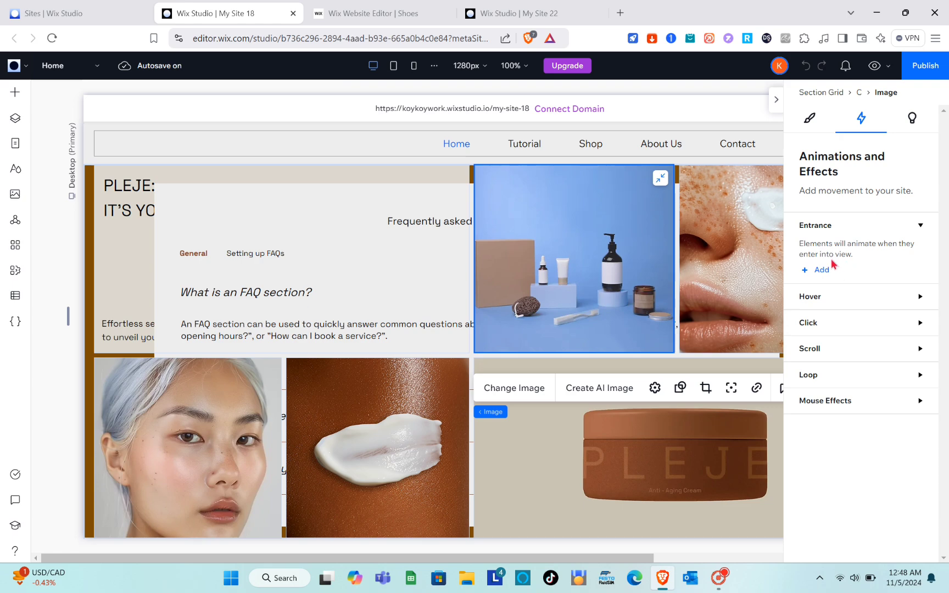
{"action": "left_click", "coordinate": [806, 272]}
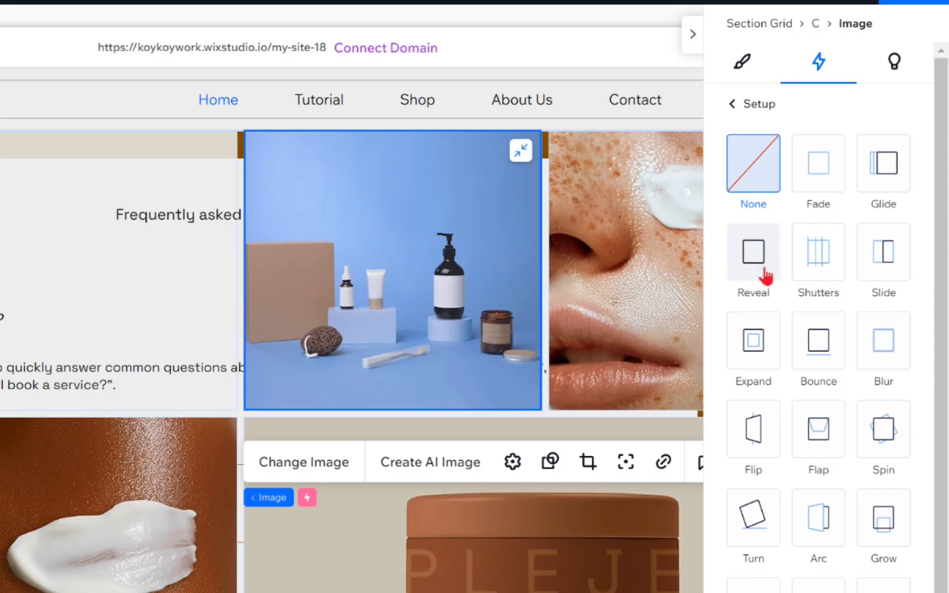
Try the Reveal, Fade and Glide entrance effects on the blue product image
{"action": "left_click", "coordinate": [765, 273]}
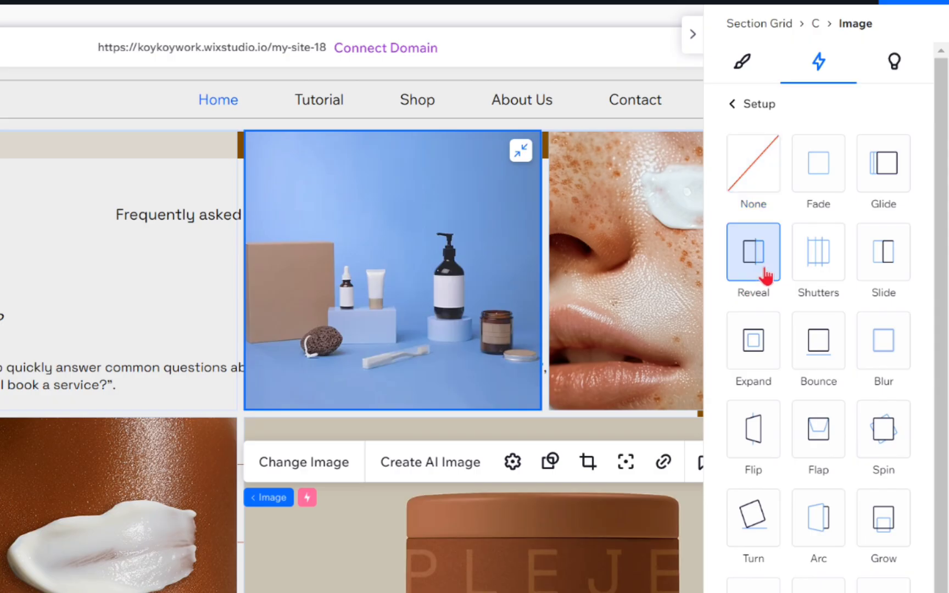
{"action": "left_click", "coordinate": [819, 176]}
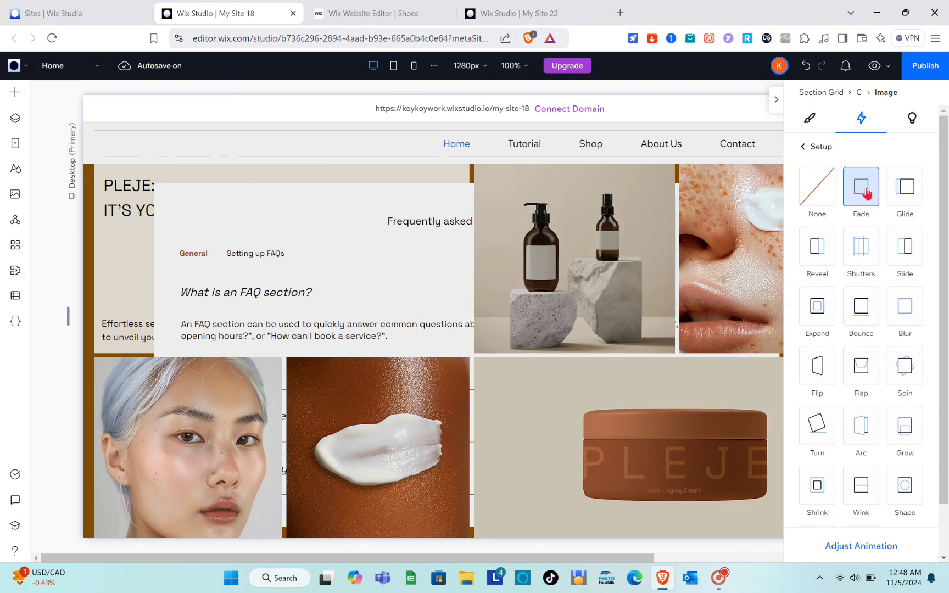
{"action": "left_click", "coordinate": [897, 199]}
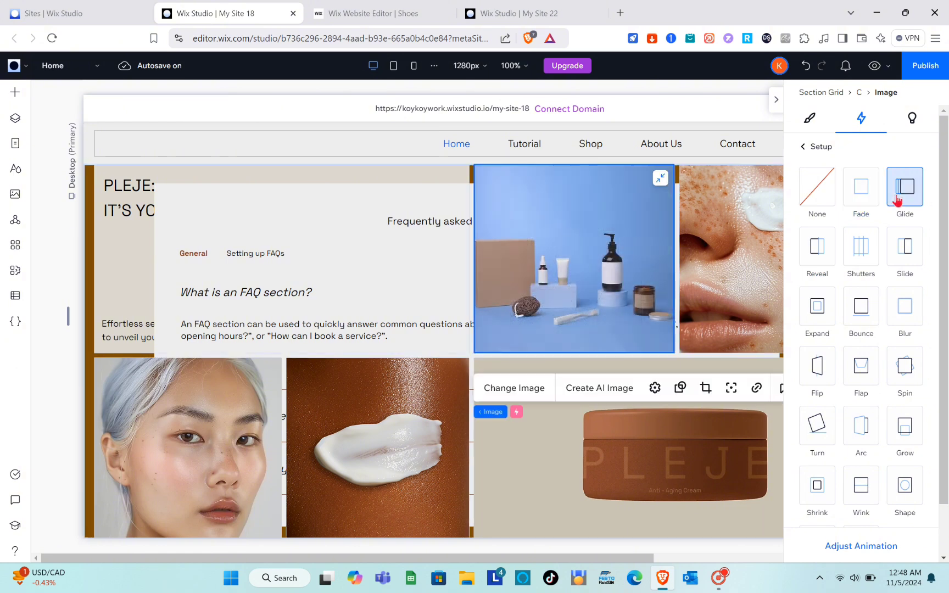
Apply the Shutters entrance effect to the blue product image with the direction From top, and preview it
{"action": "left_click", "coordinate": [863, 250]}
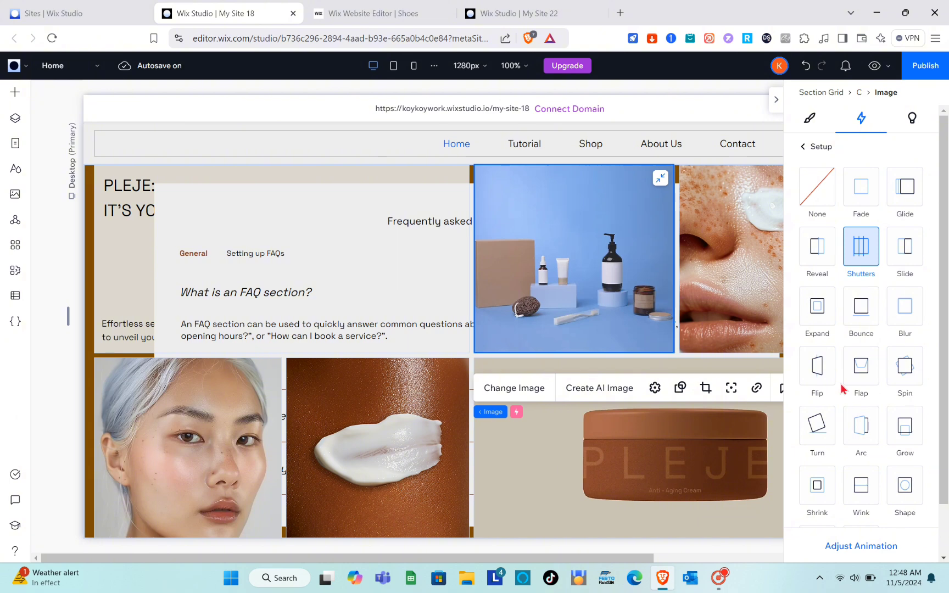
{"action": "left_click", "coordinate": [845, 547]}
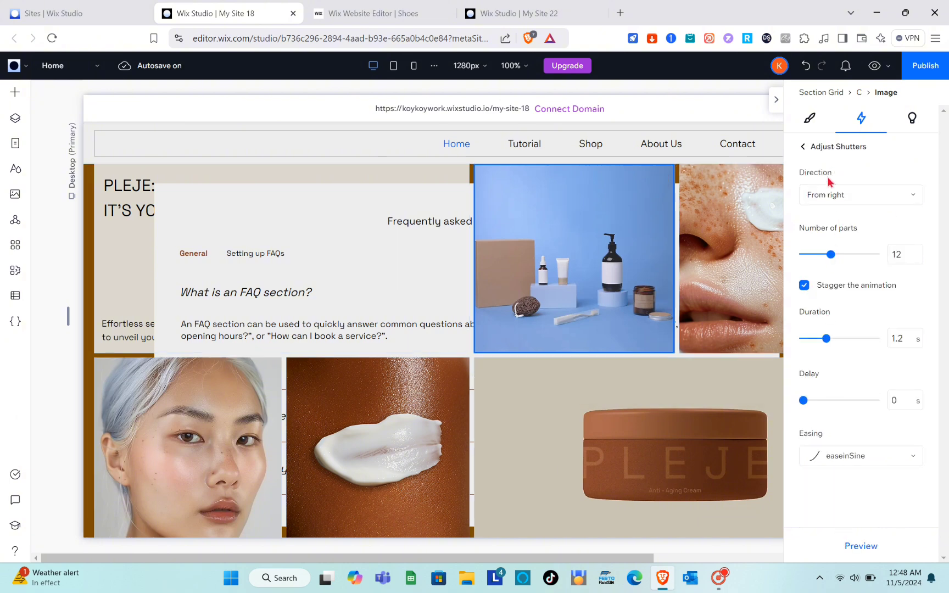
{"action": "left_click", "coordinate": [825, 197]}
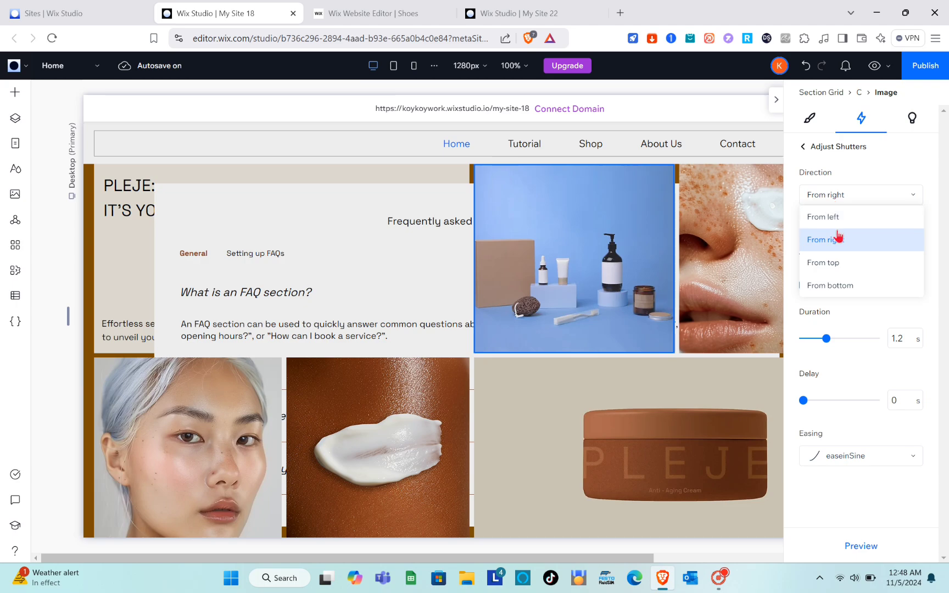
{"action": "left_click", "coordinate": [842, 218]}
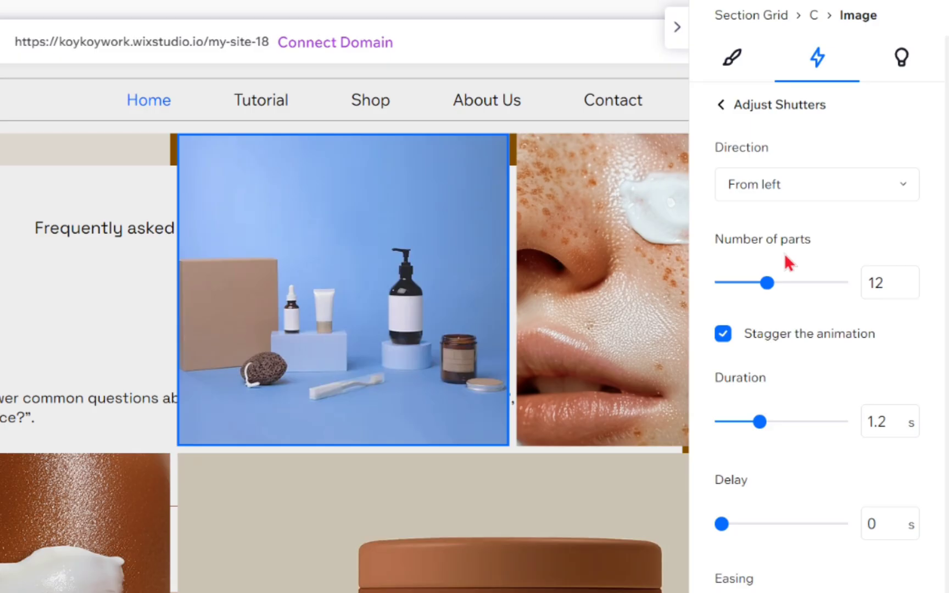
{"action": "left_click", "coordinate": [807, 195]}
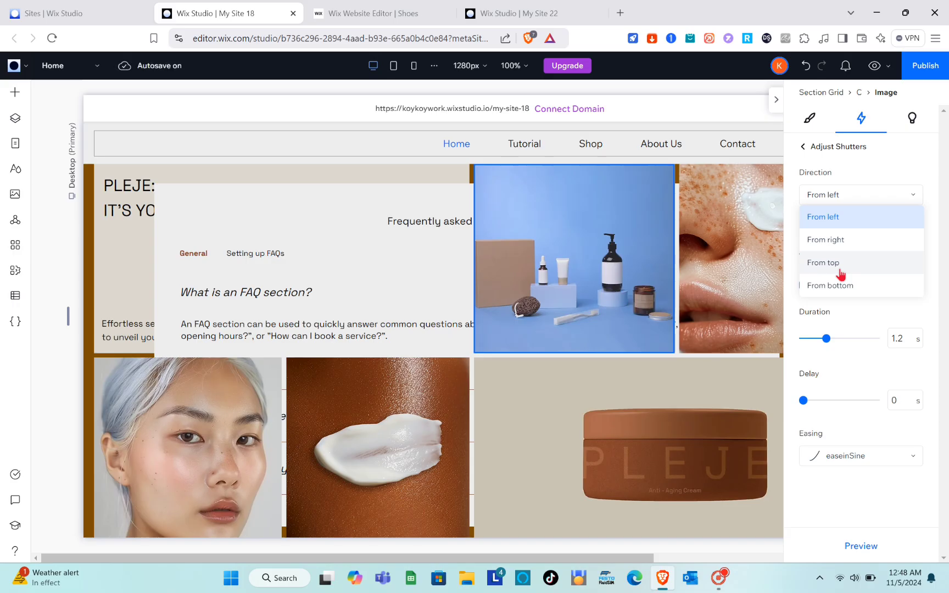
{"action": "left_click", "coordinate": [782, 305]}
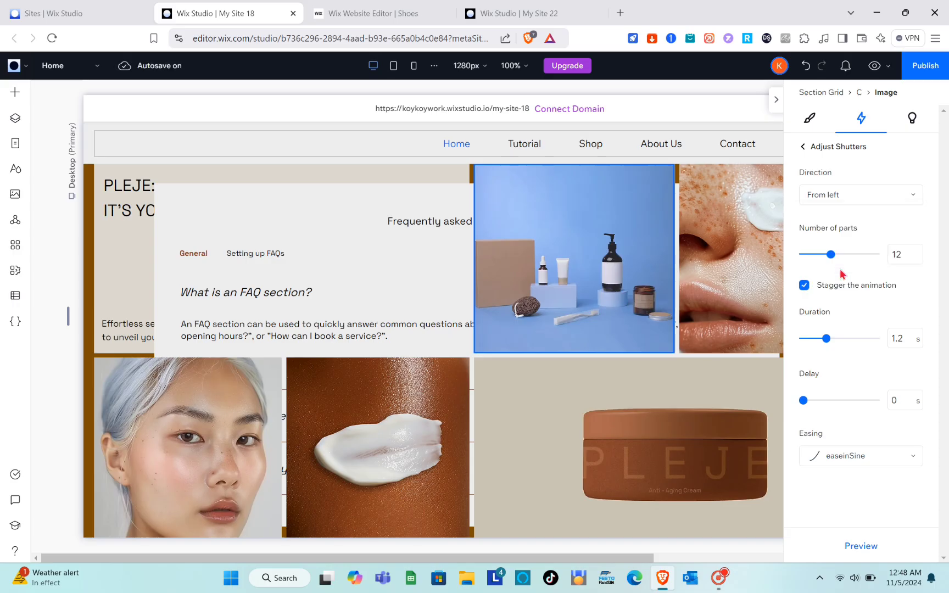
{"action": "left_click", "coordinate": [859, 548]}
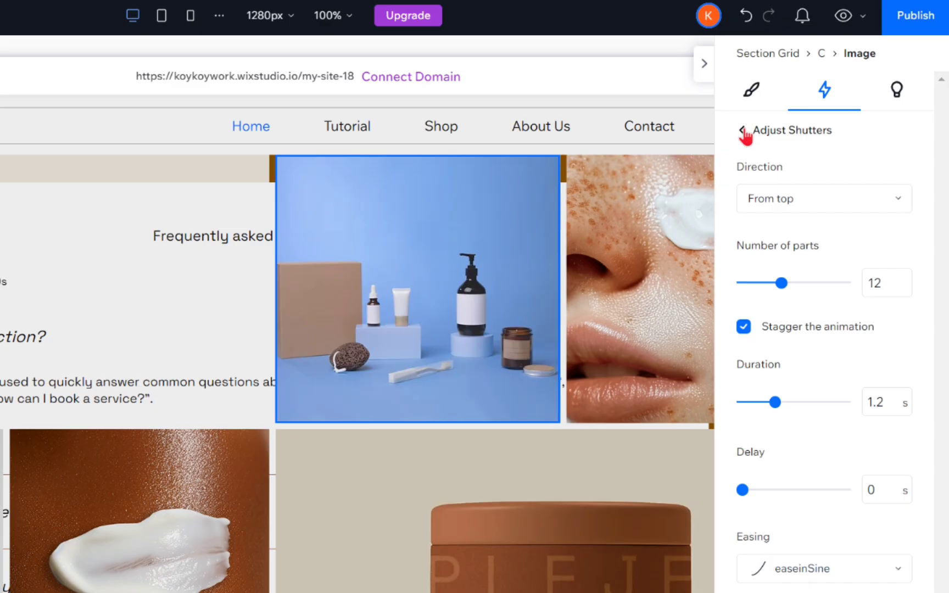
{"action": "left_click", "coordinate": [803, 147]}
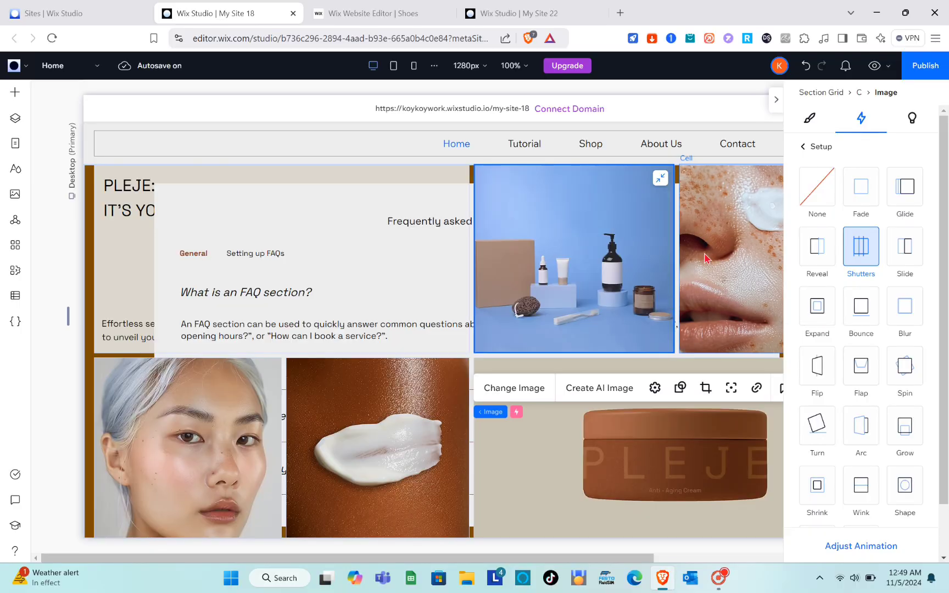
Add the Arc entrance effect to the cell with the freckled face close-up and preview it
{"action": "left_click", "coordinate": [731, 259]}
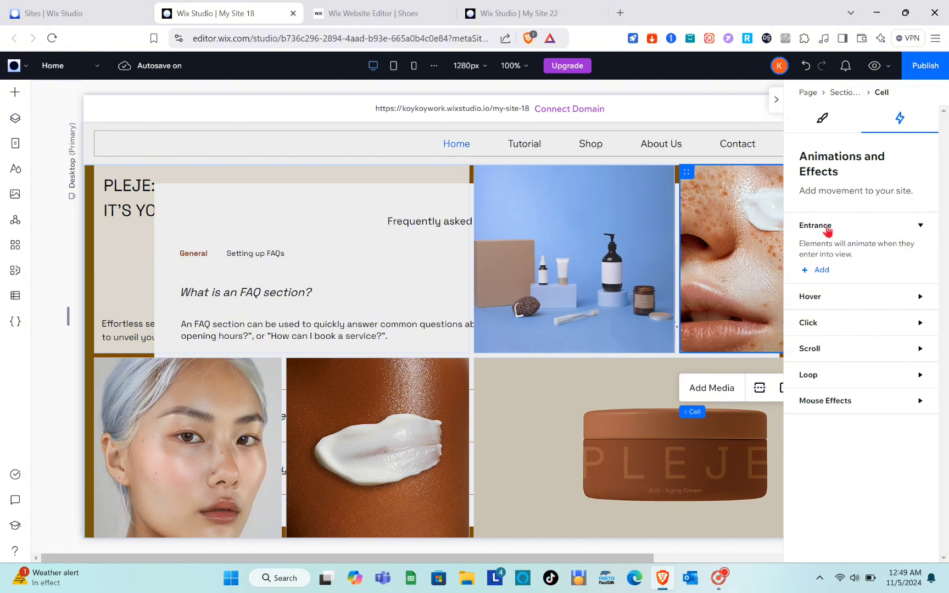
{"action": "left_click", "coordinate": [827, 272]}
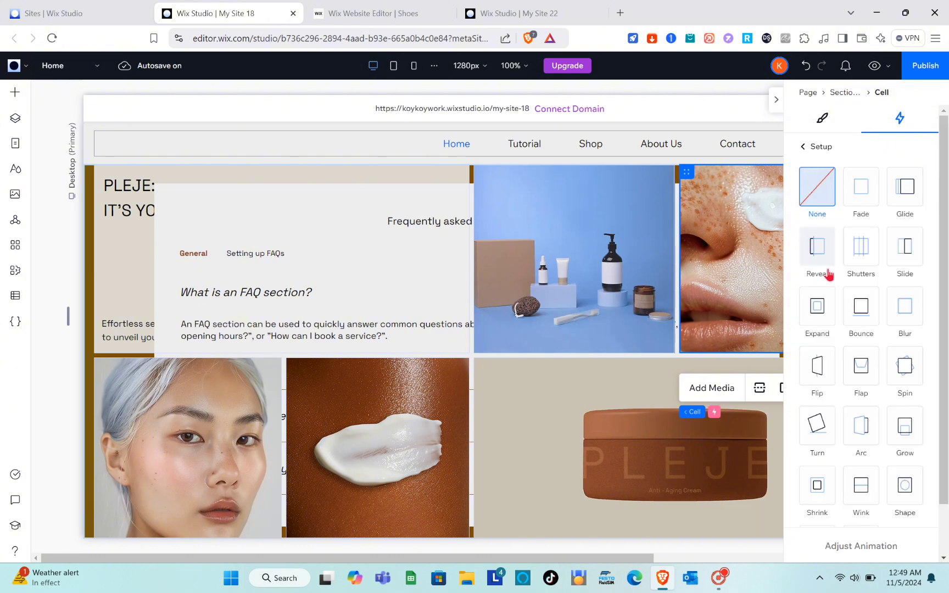
{"action": "scroll", "coordinate": [852, 397], "scroll_direction": "down", "scroll_amount": 2}
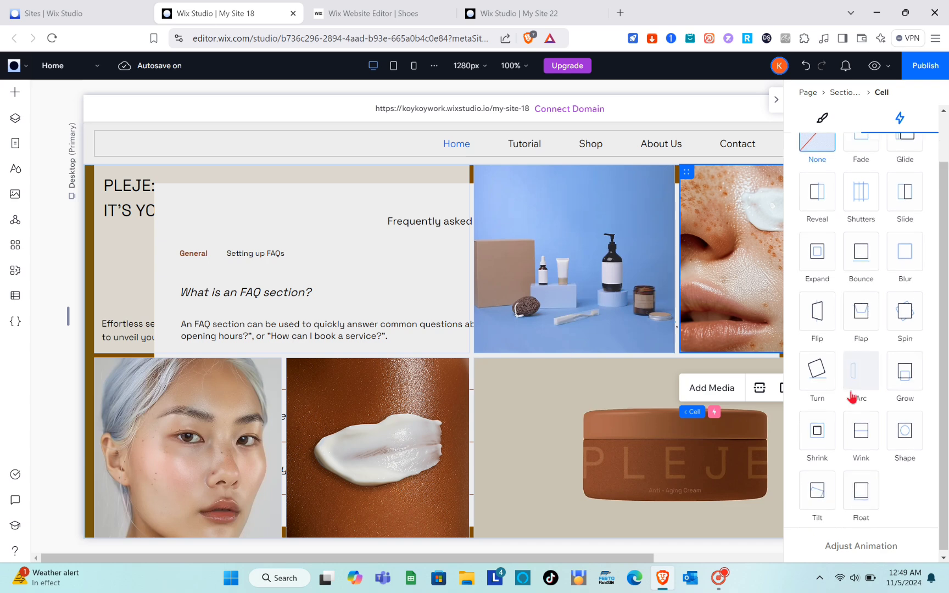
{"action": "left_click", "coordinate": [864, 383]}
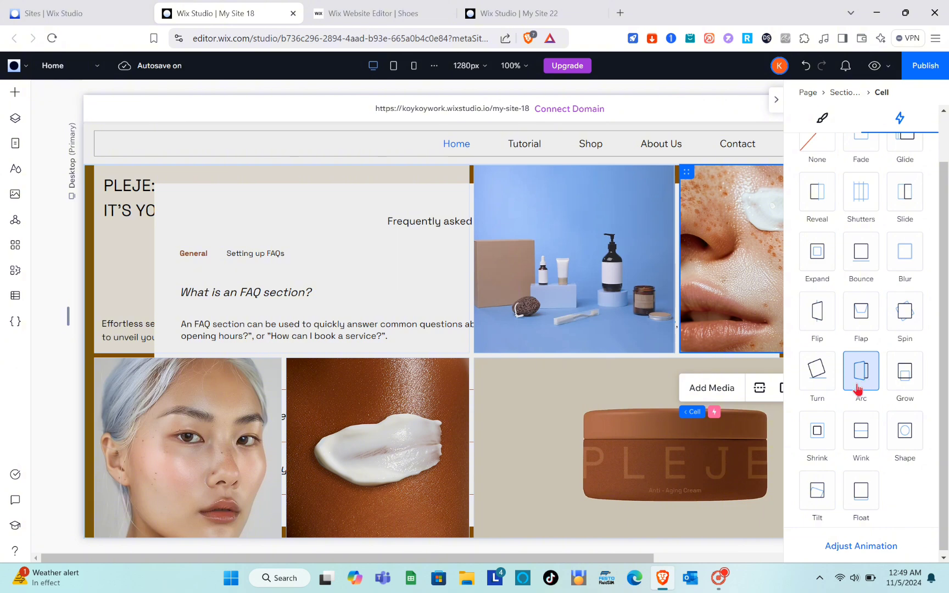
{"action": "left_click", "coordinate": [860, 547]}
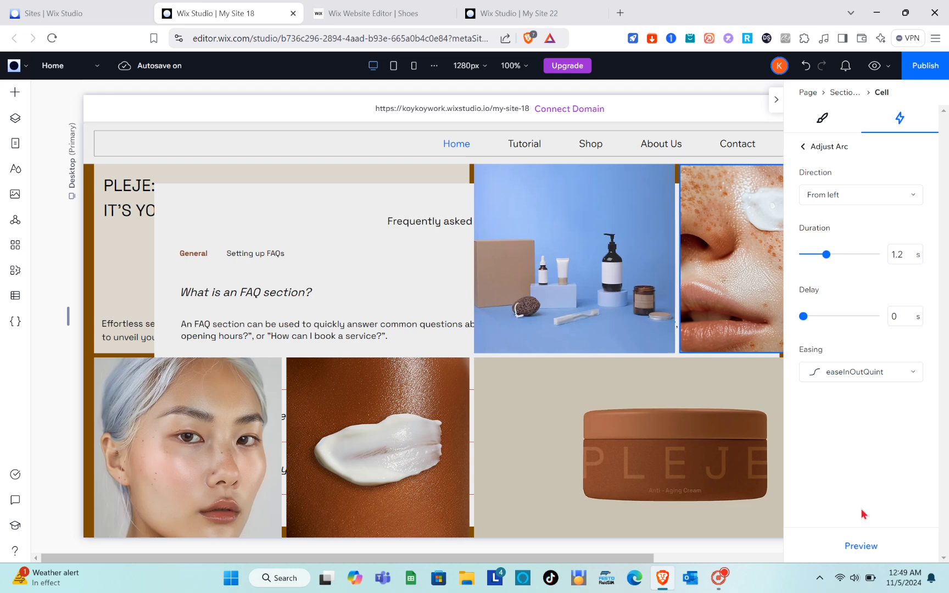
{"action": "left_click", "coordinate": [862, 548]}
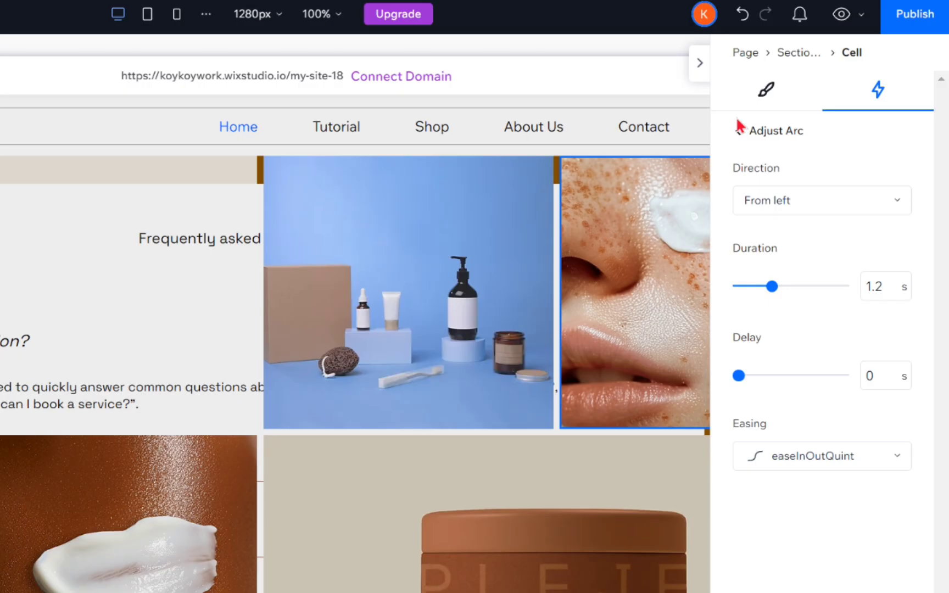
{"action": "left_click", "coordinate": [803, 146]}
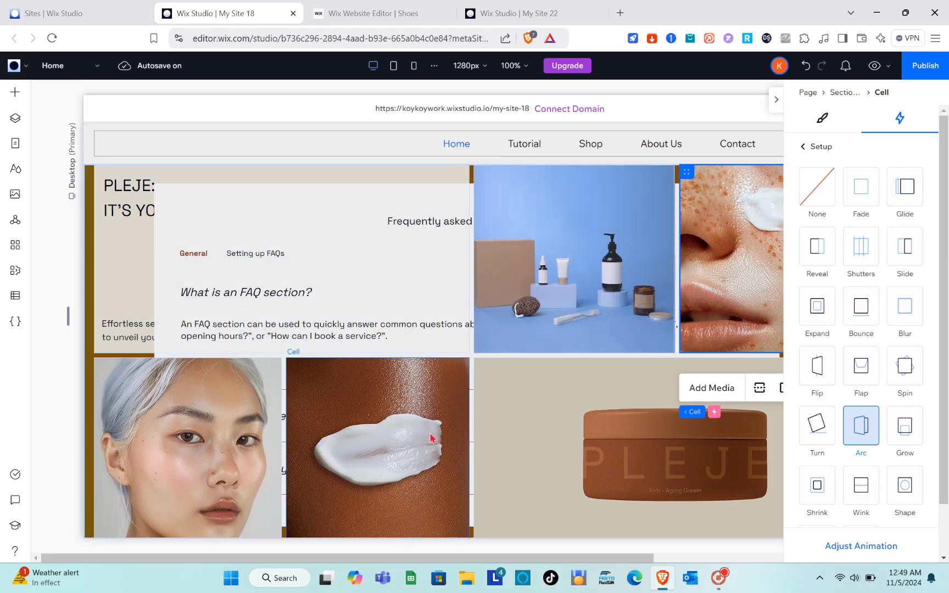
Add a Slide scroll animation of type In to the PLEJE jar cell, trying Expand first, and open its adjustment settings
{"action": "scroll", "coordinate": [431, 438], "scroll_direction": "down", "scroll_amount": 2}
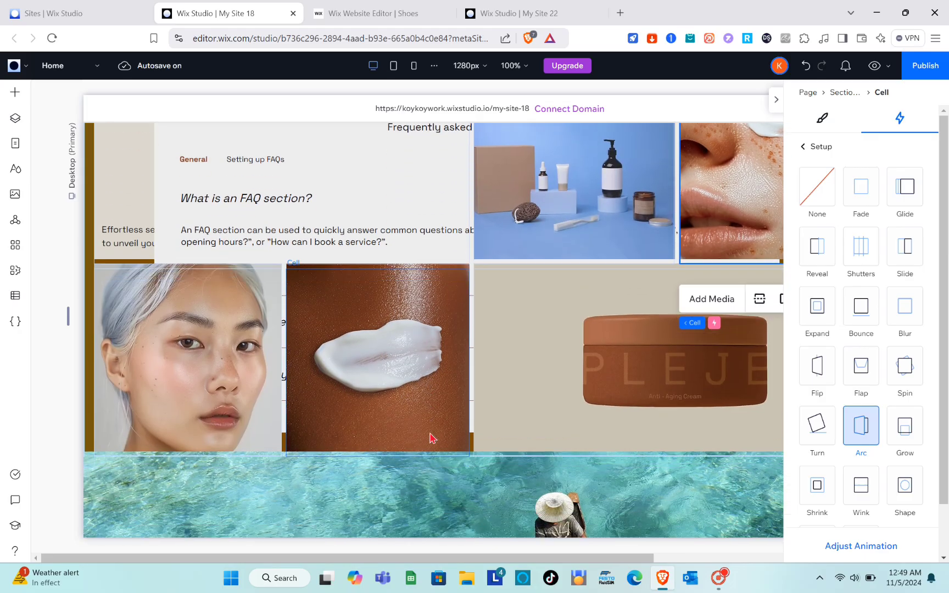
{"action": "left_click", "coordinate": [546, 405]}
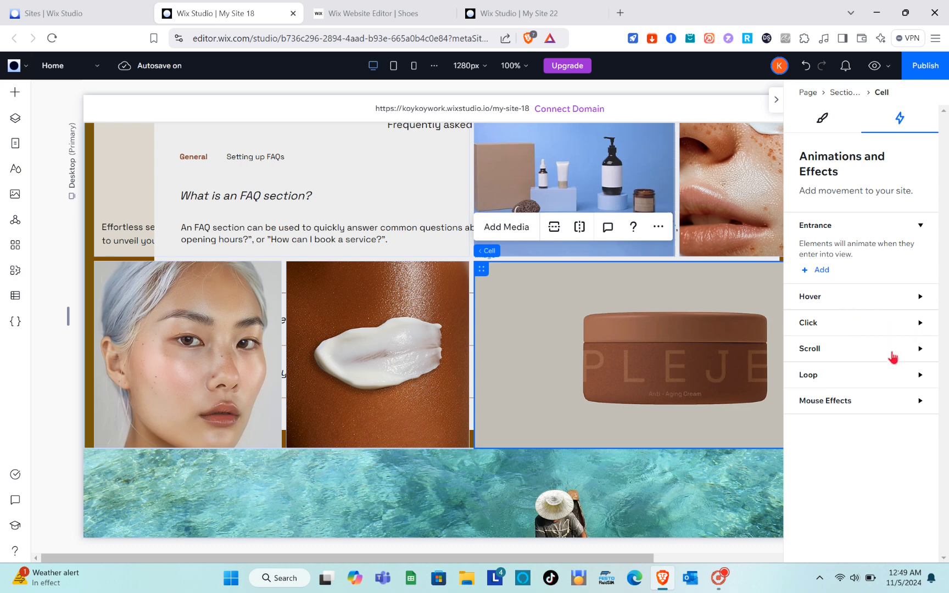
{"action": "left_click", "coordinate": [921, 349]}
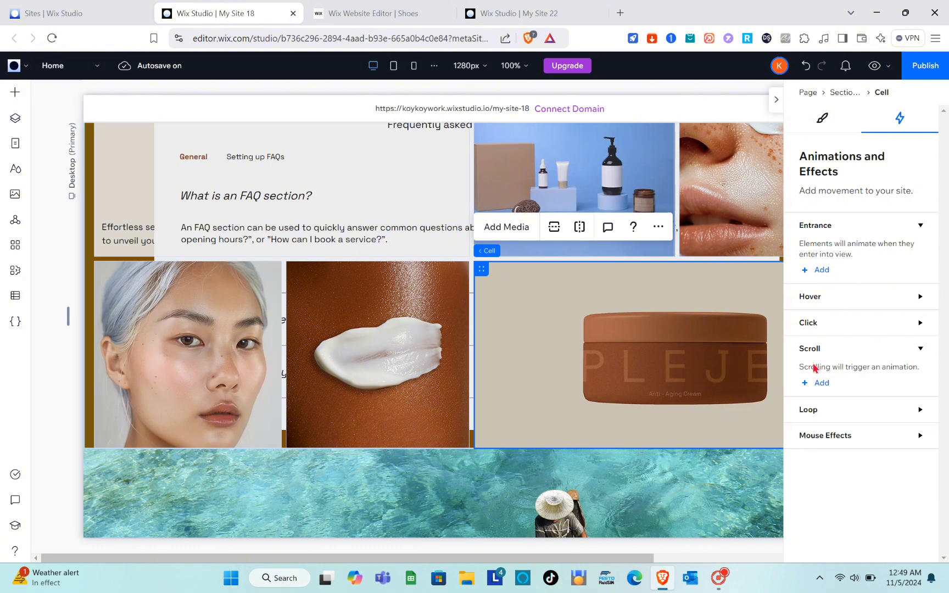
{"action": "left_click", "coordinate": [822, 382]}
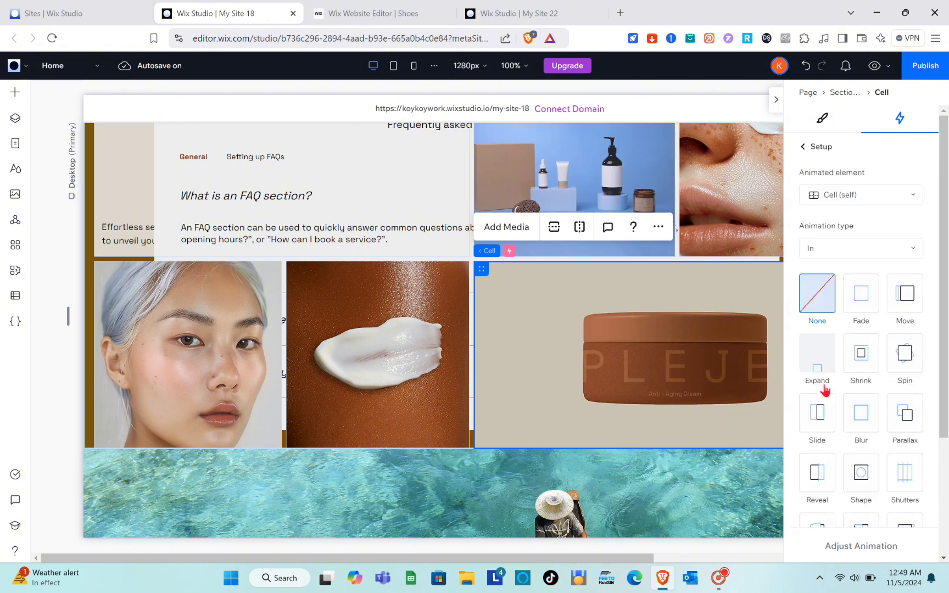
{"action": "left_click", "coordinate": [821, 373]}
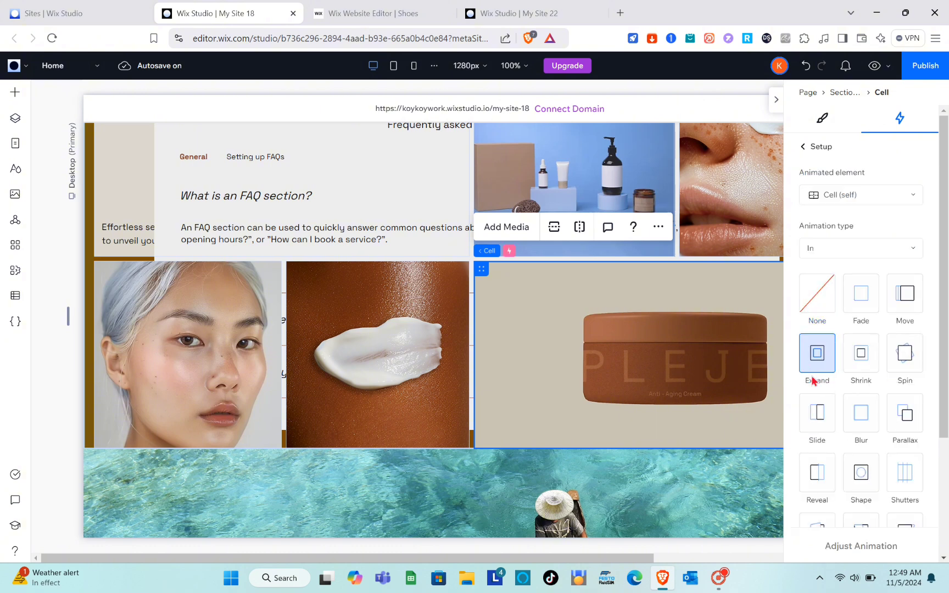
{"action": "left_click", "coordinate": [822, 420]}
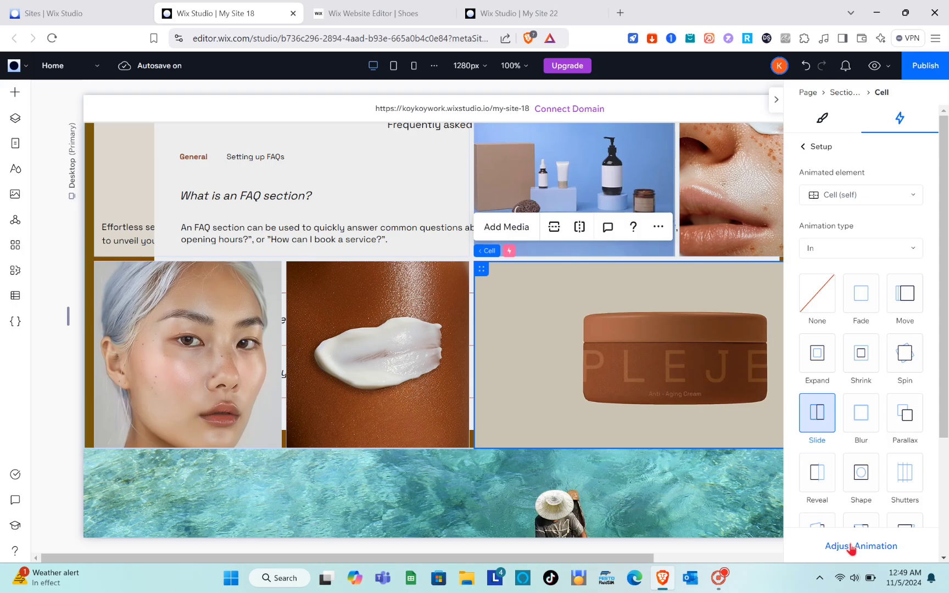
{"action": "left_click", "coordinate": [852, 547]}
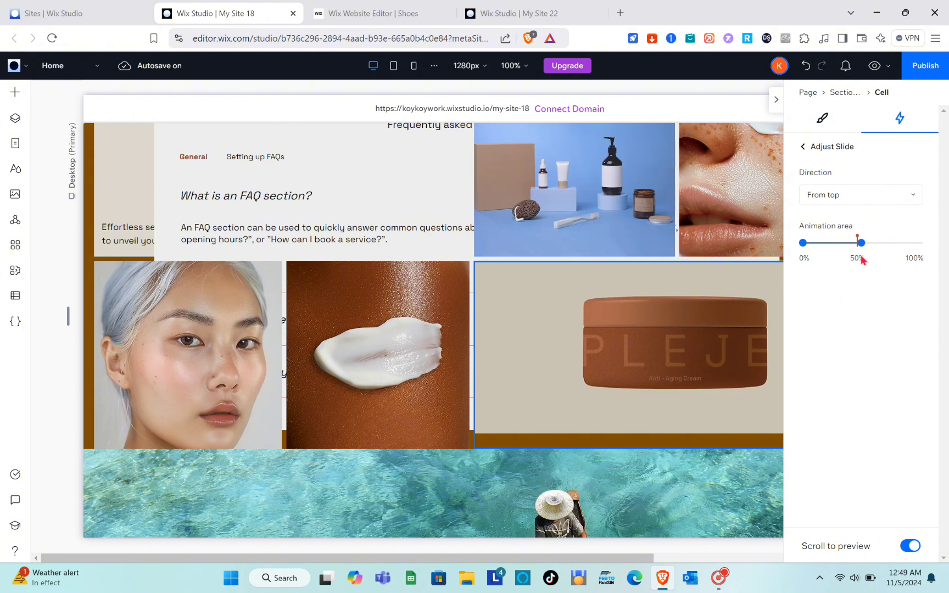
Extend the Slide animation area to 100% and preview the effect by scrolling the page
{"action": "left_click_drag", "start_coordinate": [860, 249], "coordinate": [934, 252]}
{"action": "scroll", "coordinate": [604, 392], "scroll_direction": "down", "scroll_amount": 6}
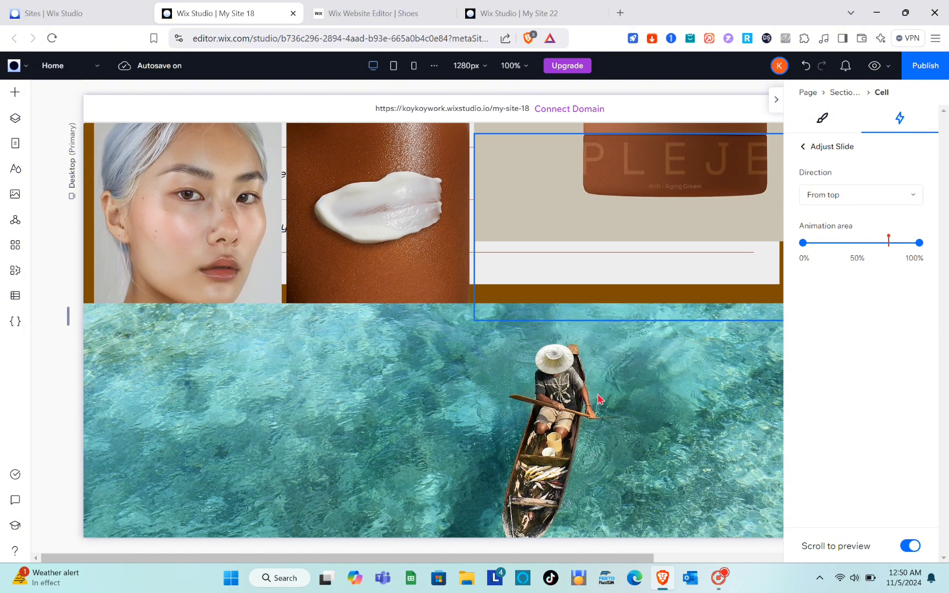
{"action": "scroll", "coordinate": [598, 399], "scroll_direction": "up", "scroll_amount": 5}
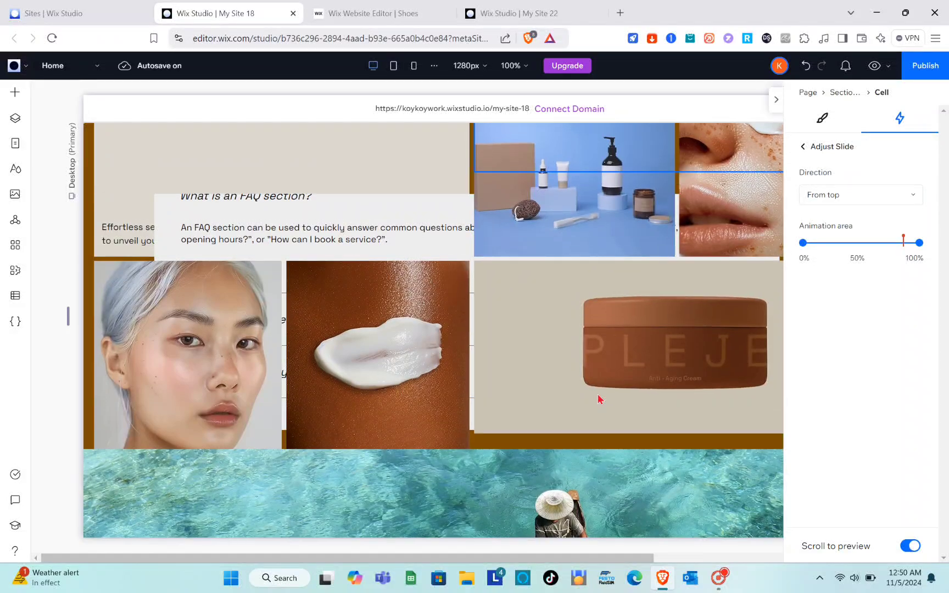
{"action": "scroll", "coordinate": [598, 399], "scroll_direction": "down", "scroll_amount": 2}
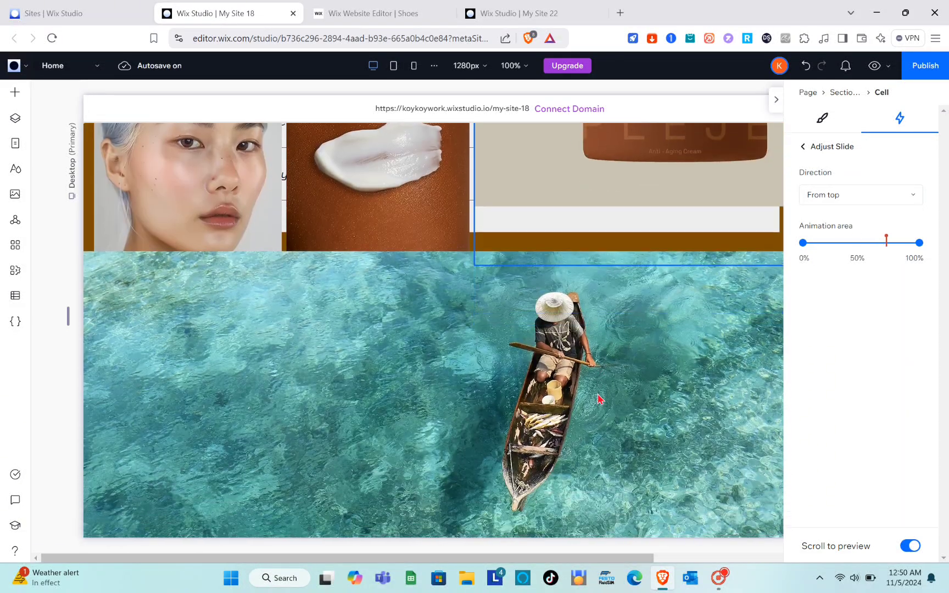
{"action": "scroll", "coordinate": [598, 398], "scroll_direction": "up", "scroll_amount": 5}
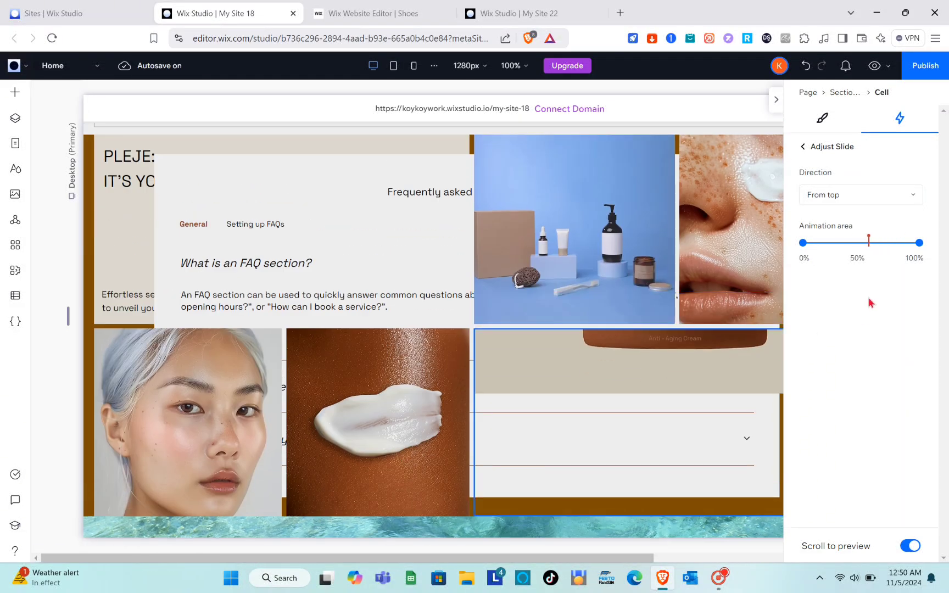
Set the end of the Slide animation area to about 60%, preview it by scrolling, and return to the animation setup
{"action": "mouse_move", "coordinate": [920, 248]}
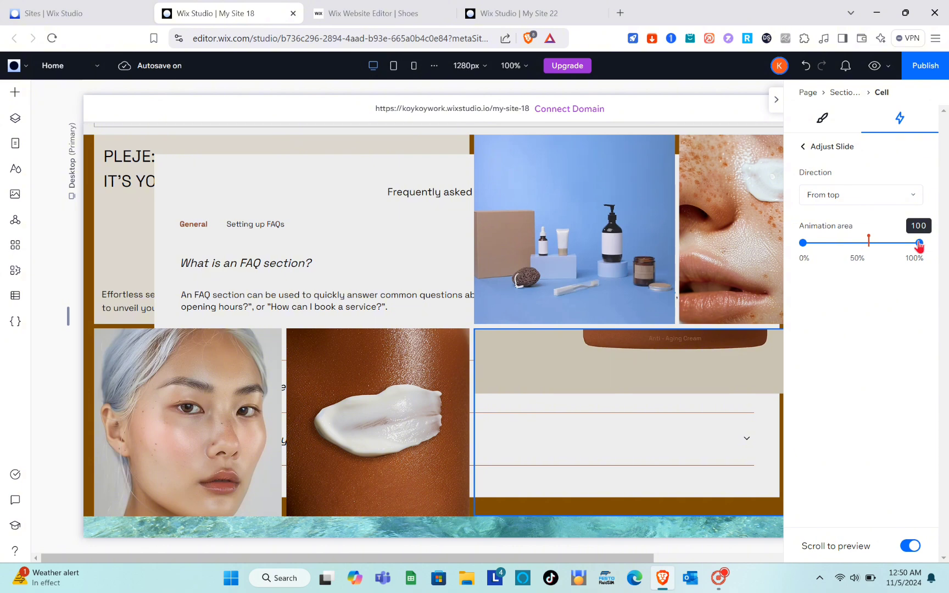
{"action": "left_click_drag", "start_coordinate": [920, 248], "coordinate": [875, 251]}
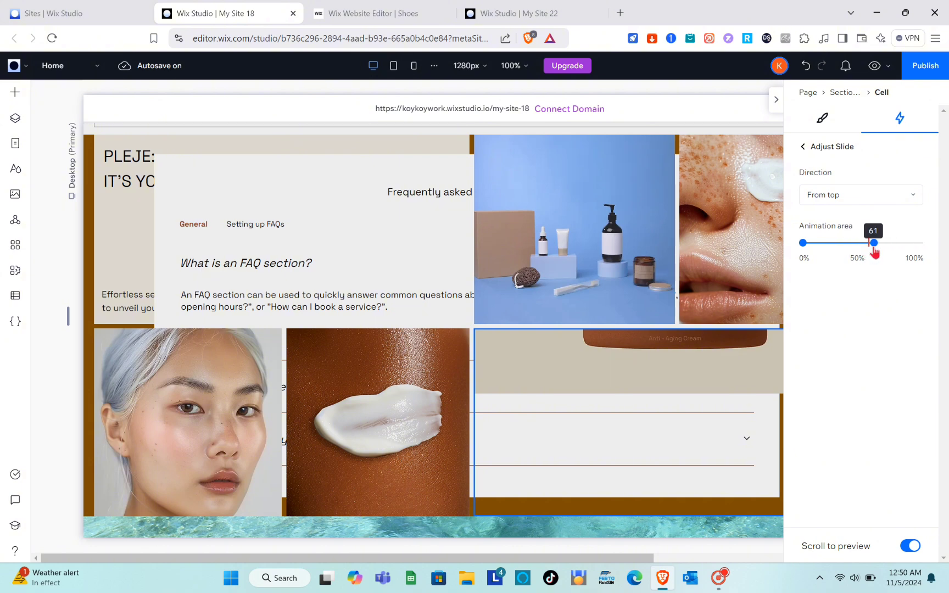
{"action": "scroll", "coordinate": [666, 396], "scroll_direction": "down", "scroll_amount": 4}
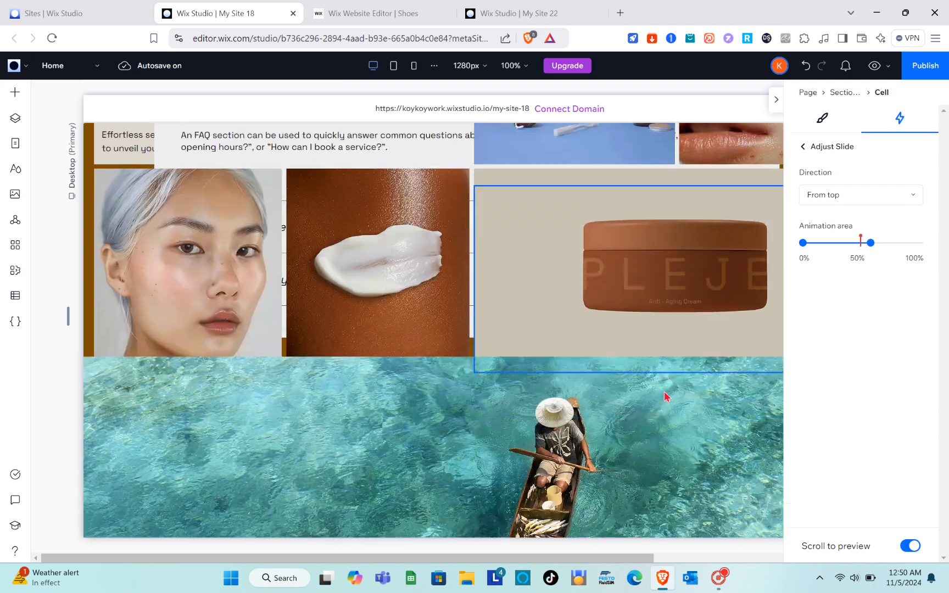
{"action": "scroll", "coordinate": [666, 397], "scroll_direction": "up", "scroll_amount": 4}
{"action": "scroll", "coordinate": [667, 397], "scroll_direction": "down", "scroll_amount": 4}
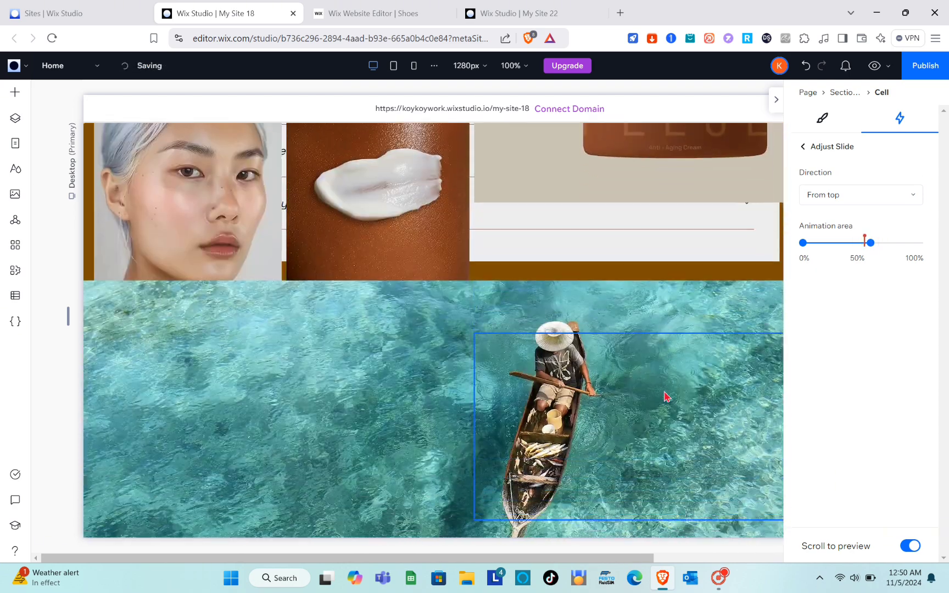
{"action": "scroll", "coordinate": [667, 396], "scroll_direction": "up", "scroll_amount": 2}
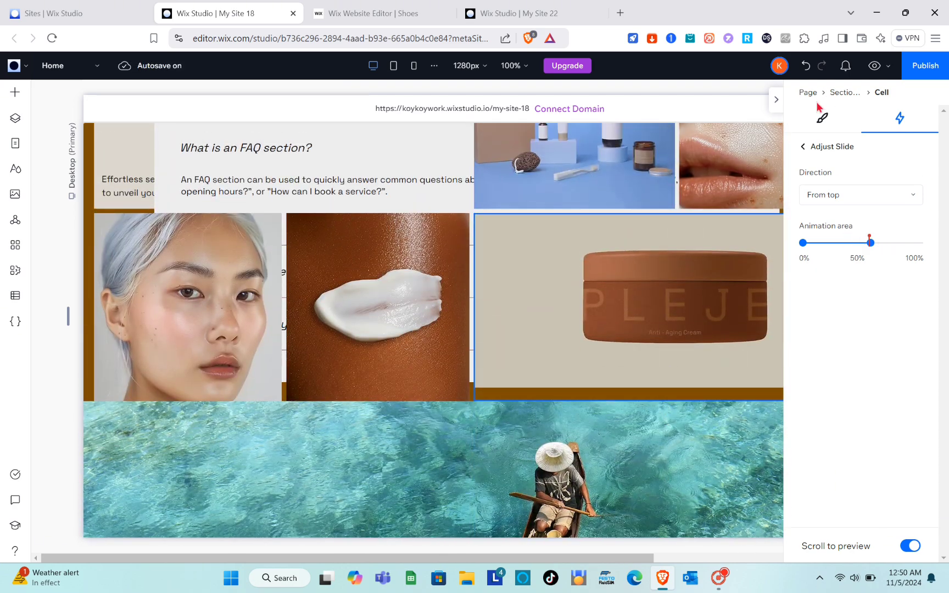
{"action": "left_click", "coordinate": [803, 149]}
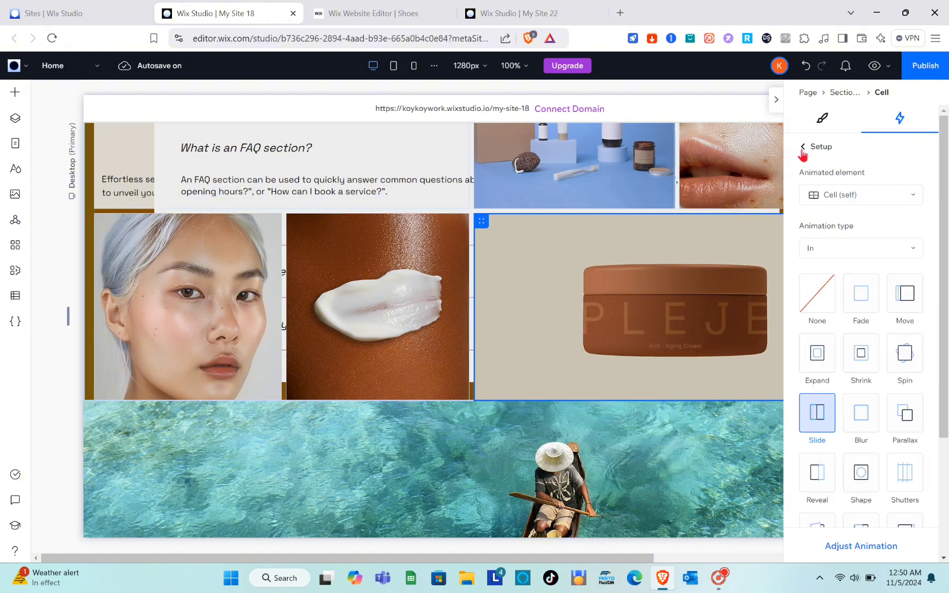
Add a loop animation to the silver-haired woman's portrait cell, trying Flap and Flip before applying Swing
{"action": "scroll", "coordinate": [330, 335], "scroll_direction": "up", "scroll_amount": 2}
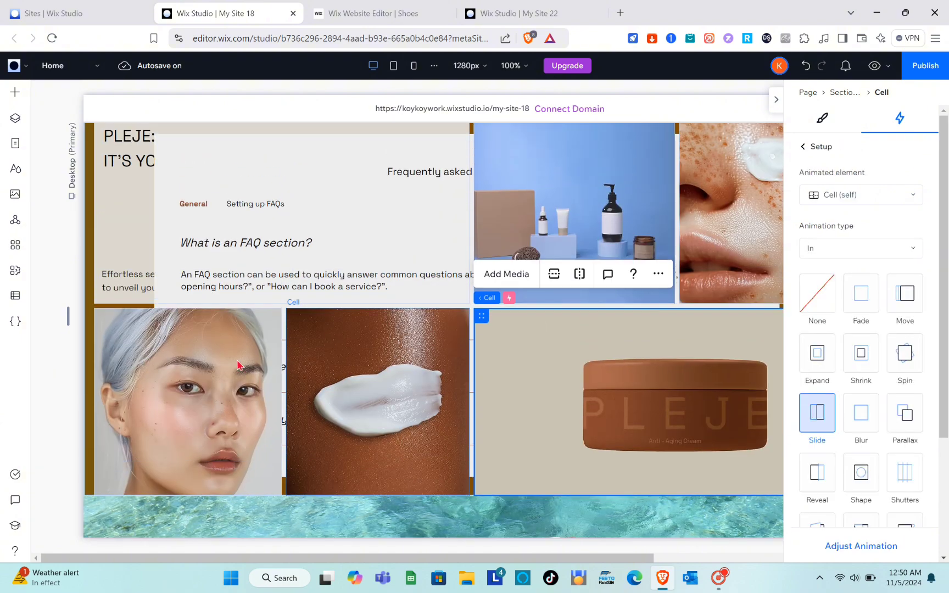
{"action": "left_click", "coordinate": [238, 365]}
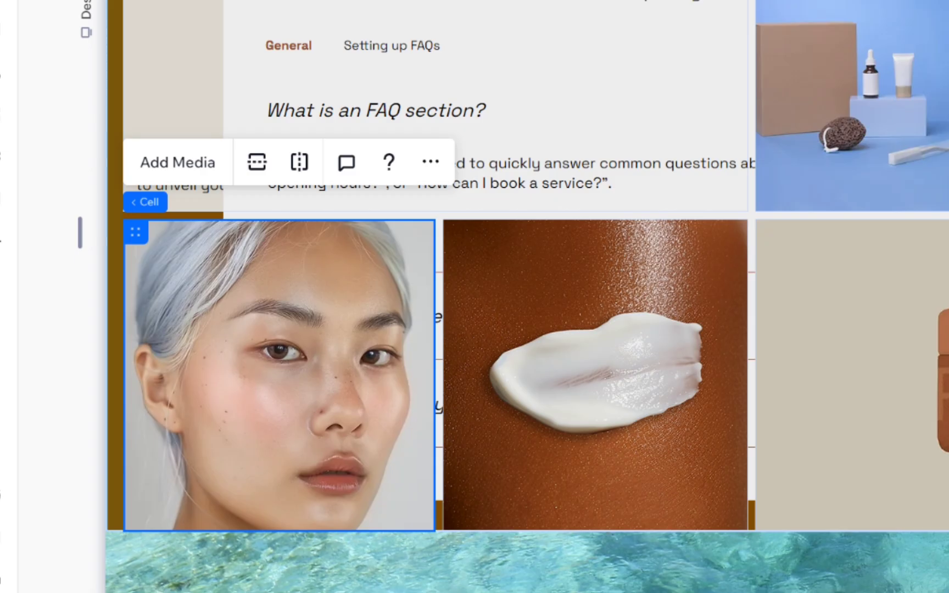
{"action": "left_click", "coordinate": [822, 373]}
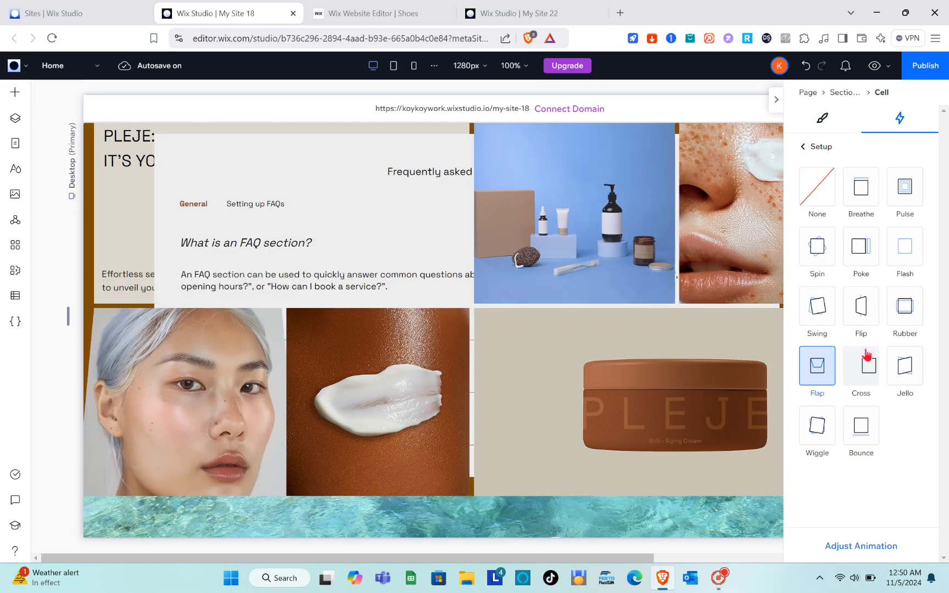
{"action": "left_click", "coordinate": [864, 311]}
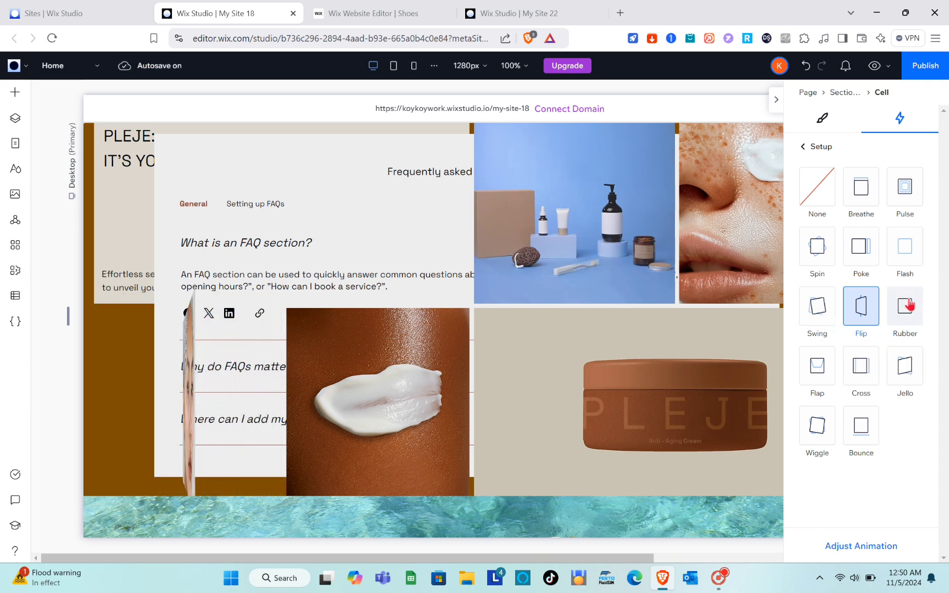
{"action": "left_click", "coordinate": [815, 313]}
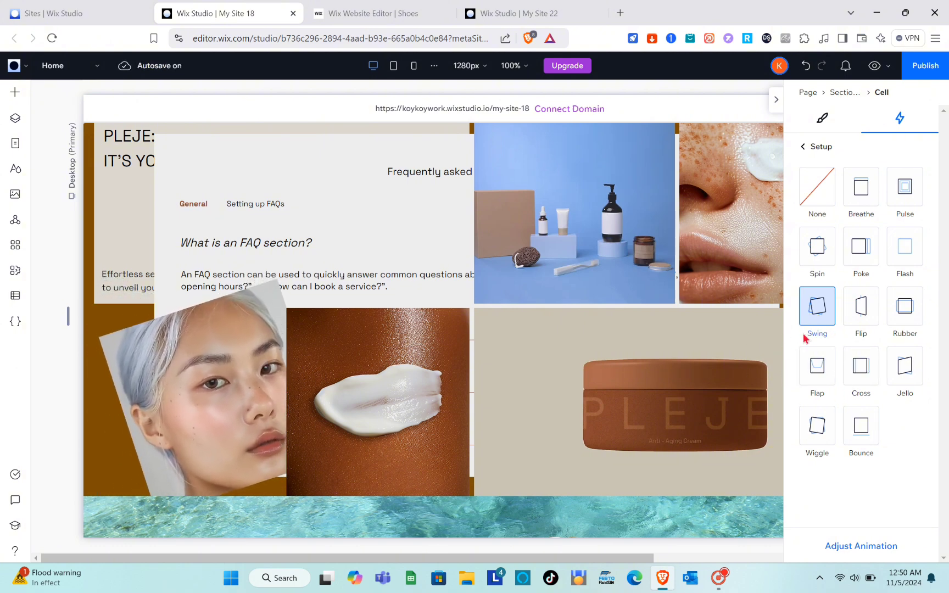
{"action": "left_click", "coordinate": [809, 147]}
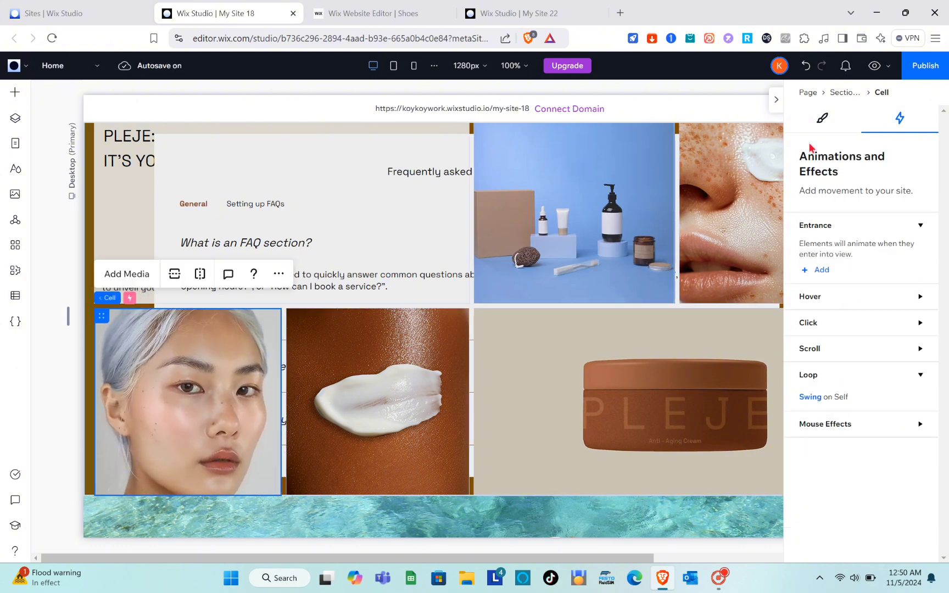
Add the Skew 3D mouse effect to the cream swatch cell, trying Resize first, and preview the movement in its adjustment settings
{"action": "left_click", "coordinate": [429, 400]}
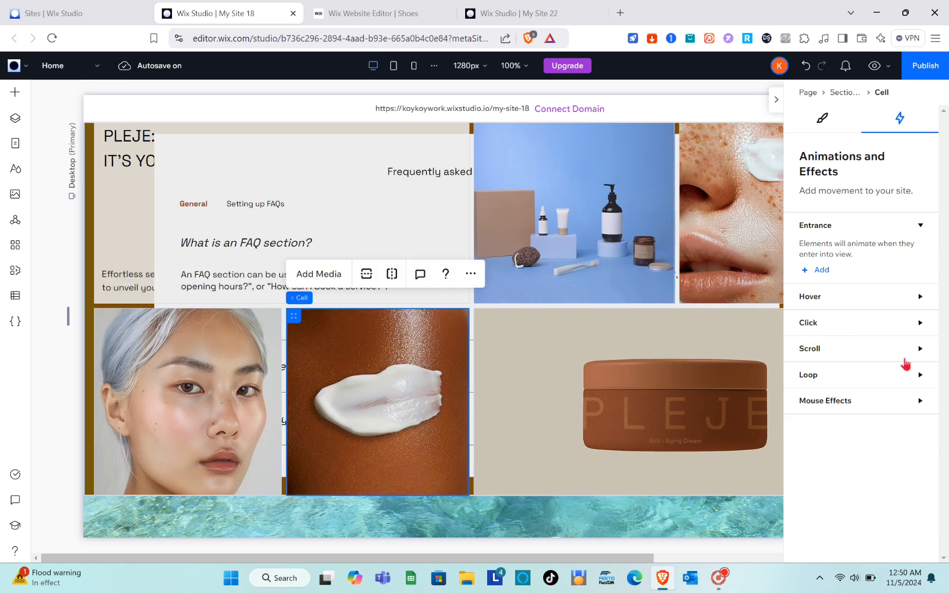
{"action": "left_click", "coordinate": [919, 401]}
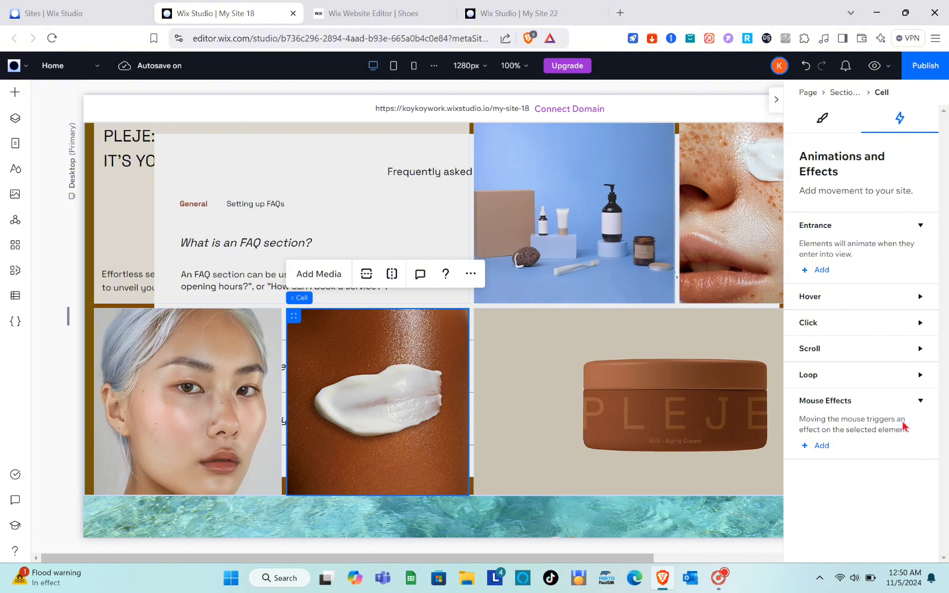
{"action": "left_click", "coordinate": [813, 447]}
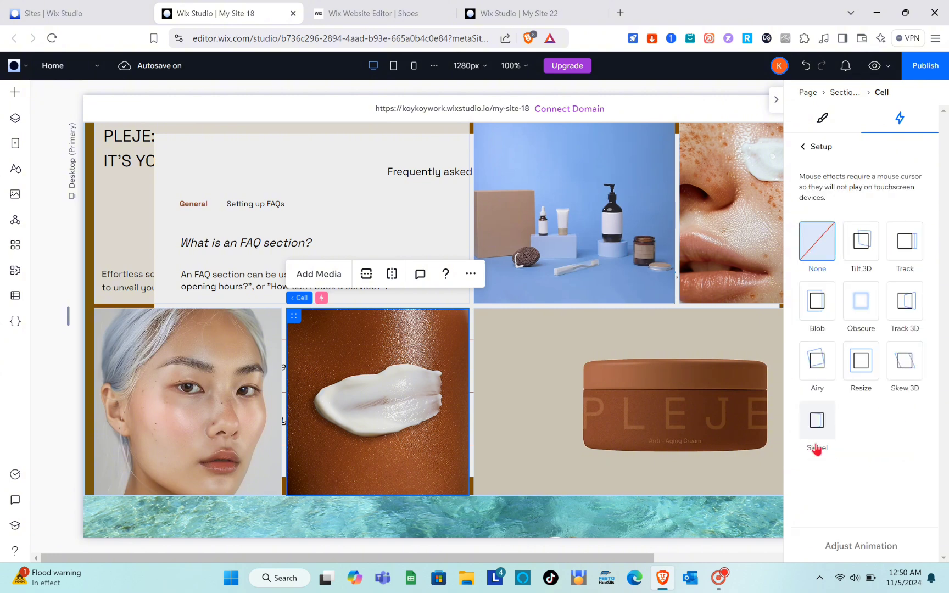
{"action": "left_click", "coordinate": [859, 364]}
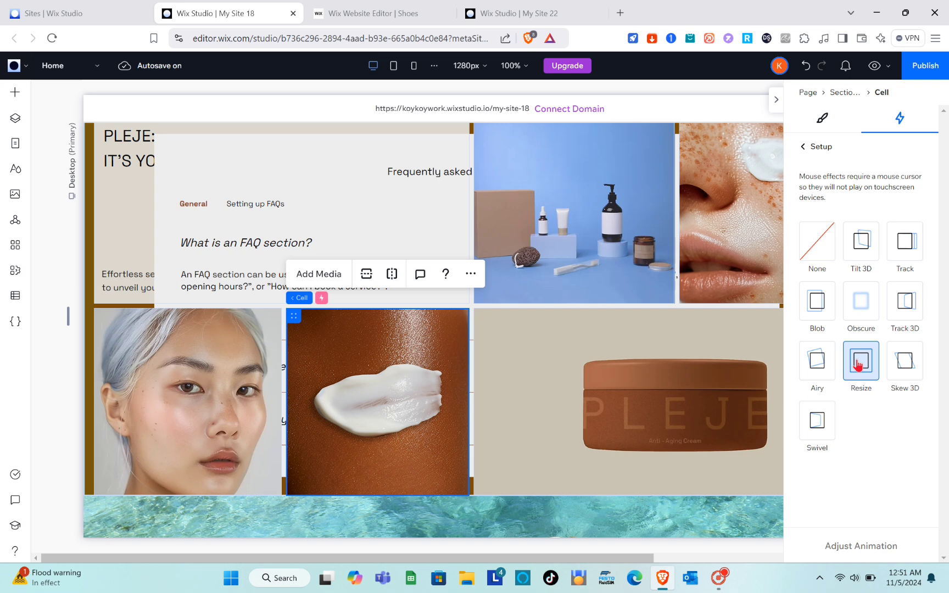
{"action": "left_click", "coordinate": [905, 372]}
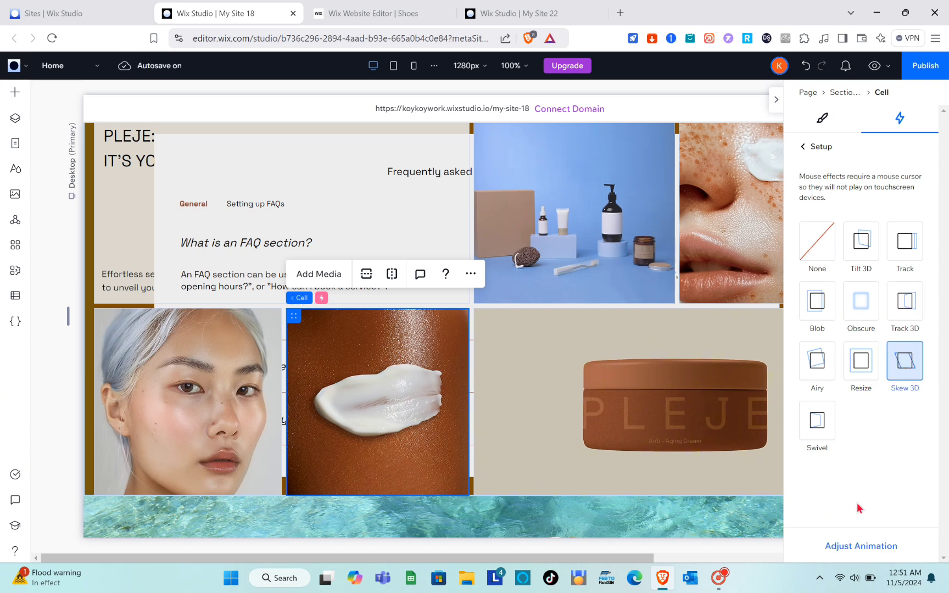
{"action": "left_click", "coordinate": [861, 546]}
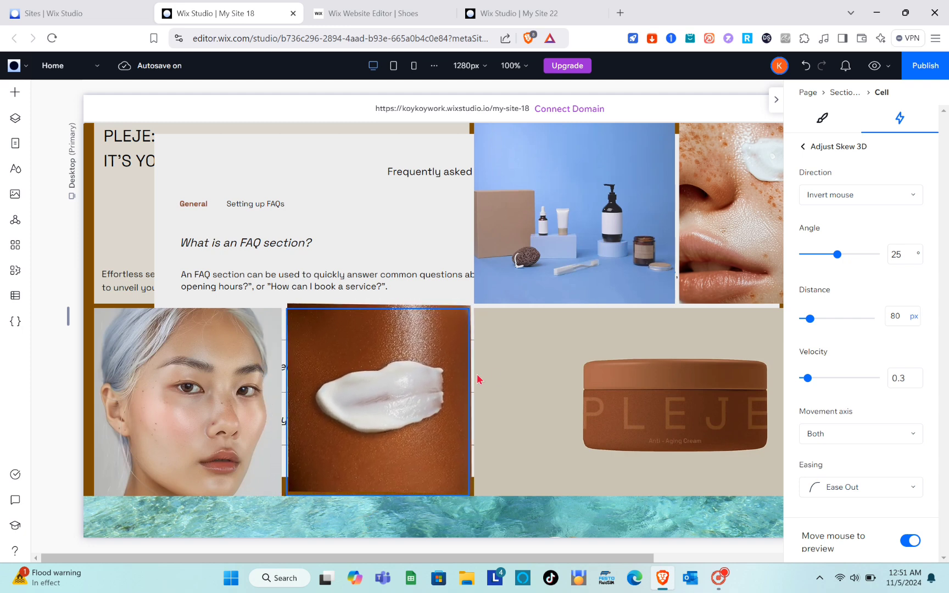
{"action": "left_click", "coordinate": [803, 147]}
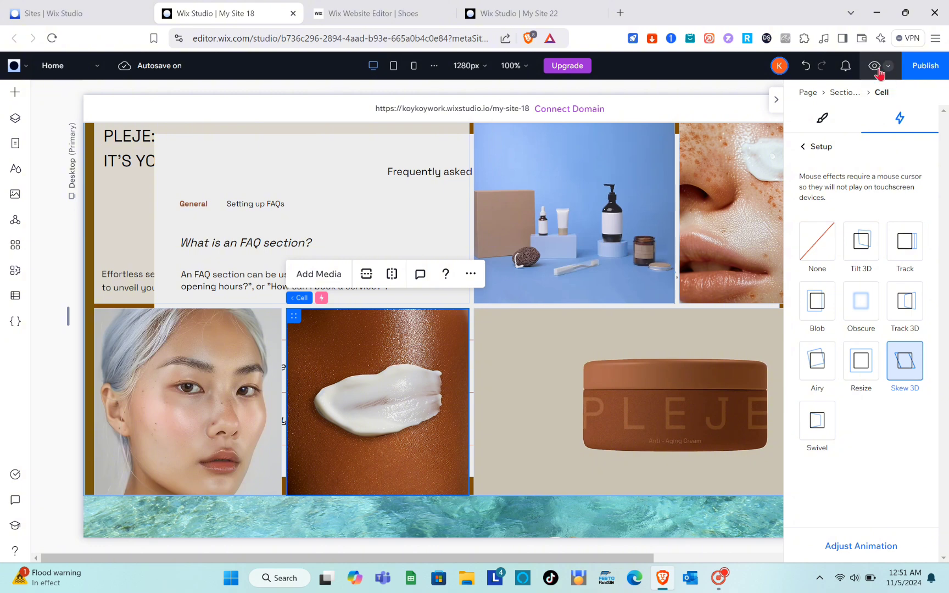
Preview the home page, scroll through the grid to check the animations, and return to editing
{"action": "left_click", "coordinate": [874, 65]}
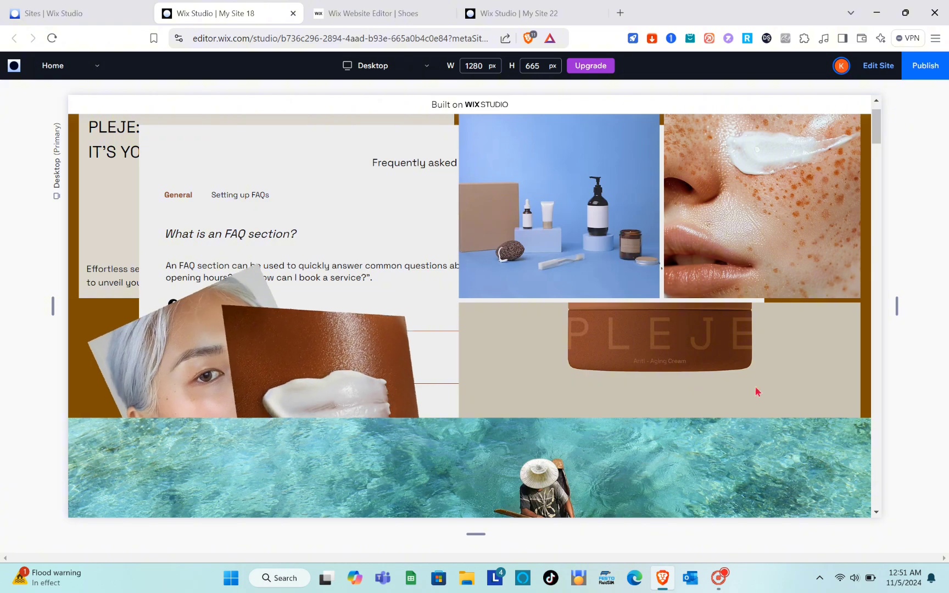
{"action": "scroll", "coordinate": [761, 339], "scroll_direction": "down", "scroll_amount": 3}
{"action": "scroll", "coordinate": [761, 339], "scroll_direction": "up", "scroll_amount": 3}
{"action": "scroll", "coordinate": [761, 339], "scroll_direction": "down", "scroll_amount": 1}
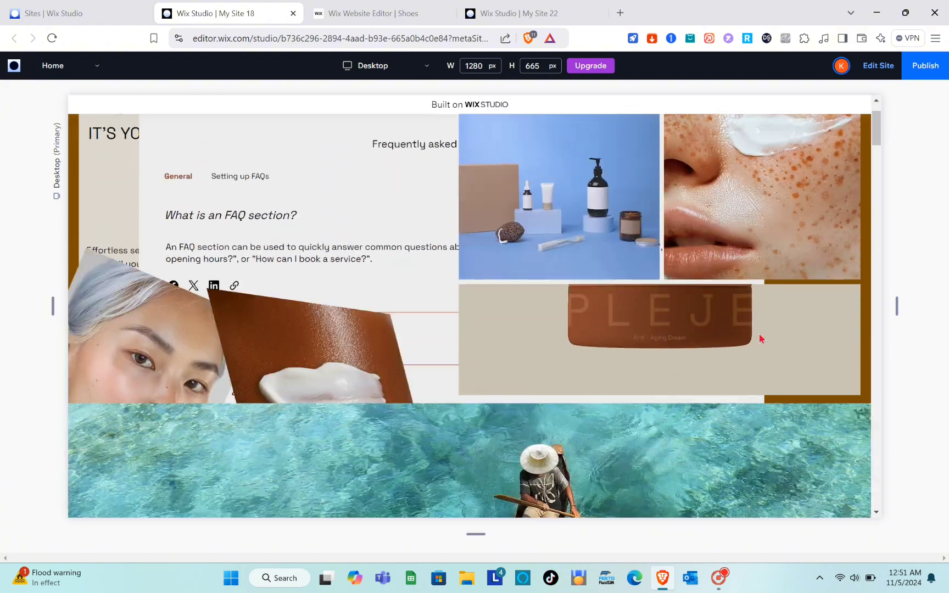
{"action": "scroll", "coordinate": [761, 339], "scroll_direction": "up", "scroll_amount": 2}
{"action": "scroll", "coordinate": [761, 339], "scroll_direction": "down", "scroll_amount": 3}
{"action": "scroll", "coordinate": [761, 339], "scroll_direction": "down", "scroll_amount": 4}
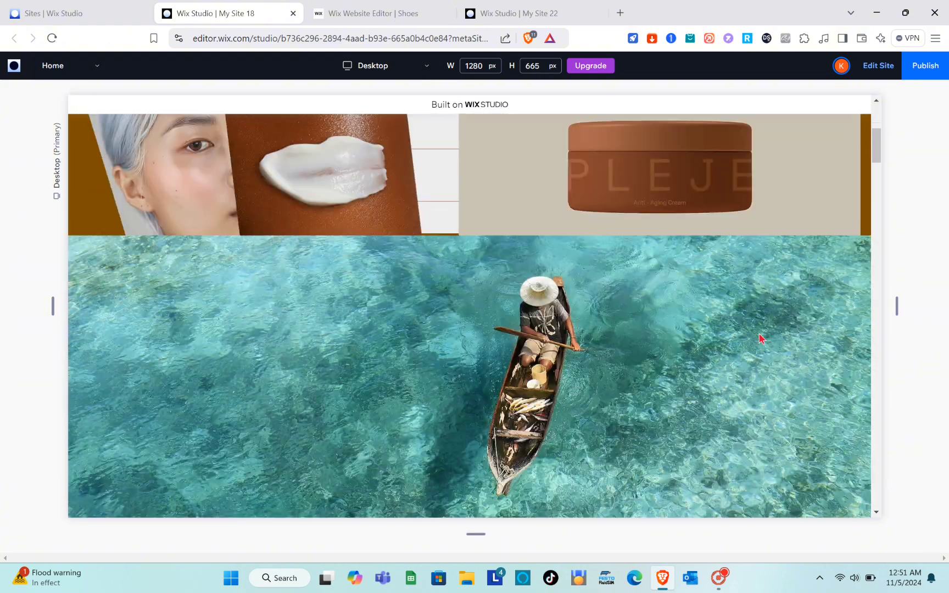
{"action": "scroll", "coordinate": [761, 338], "scroll_direction": "up", "scroll_amount": 5}
{"action": "scroll", "coordinate": [761, 338], "scroll_direction": "up", "scroll_amount": 1}
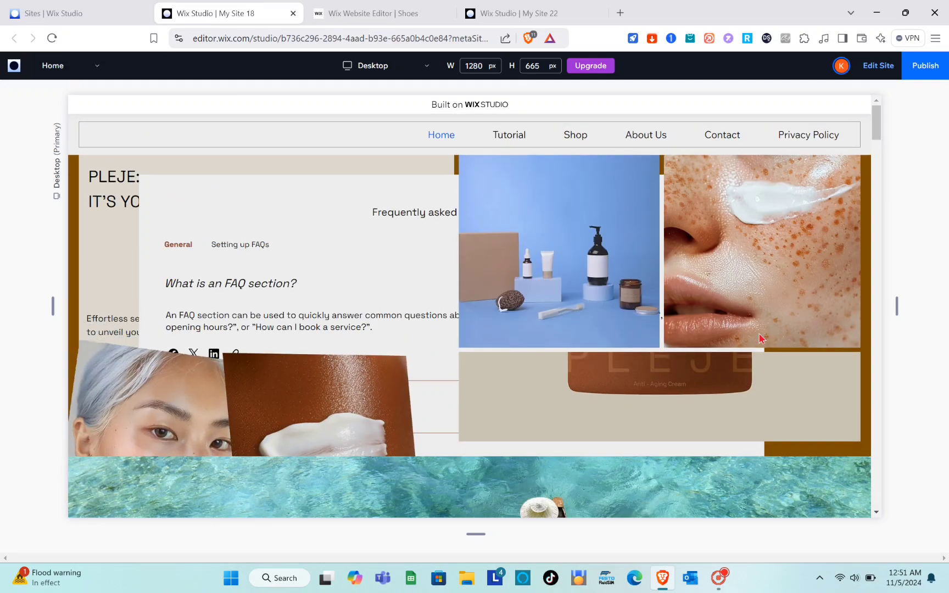
{"action": "left_click", "coordinate": [881, 67]}
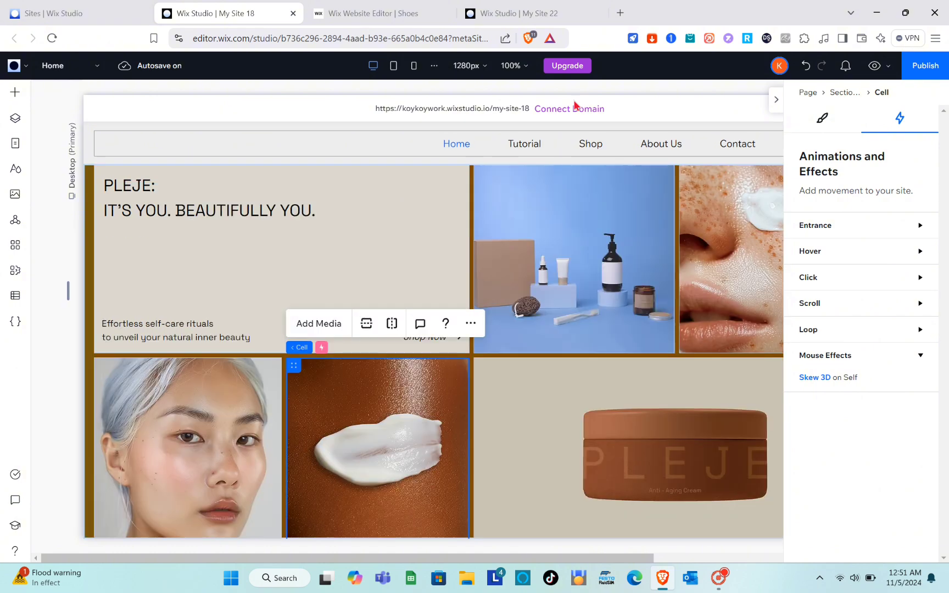
Switch to the Sites dashboard and choose Studio blank canvas as the starting point for a new site
{"action": "left_click", "coordinate": [100, 7]}
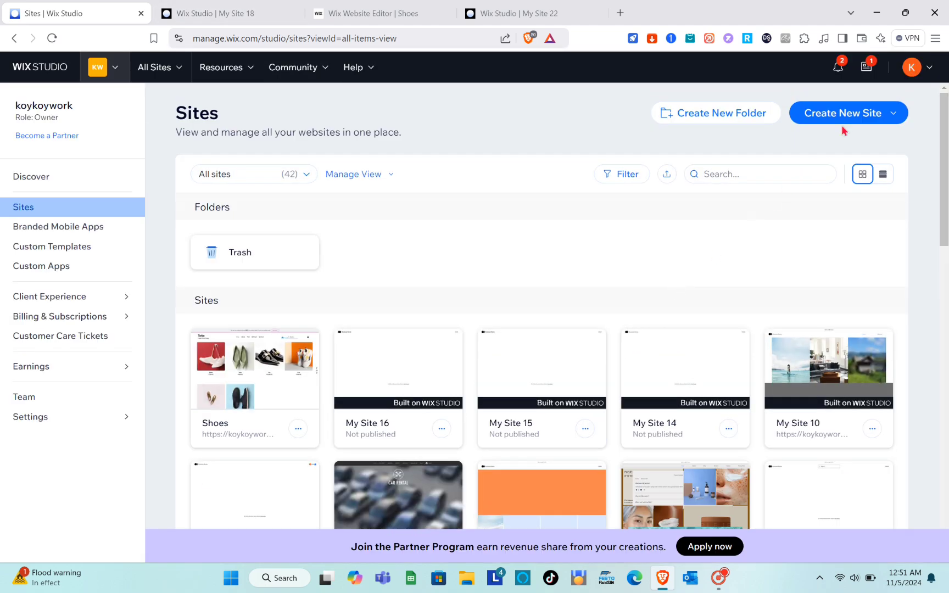
{"action": "left_click", "coordinate": [878, 114]}
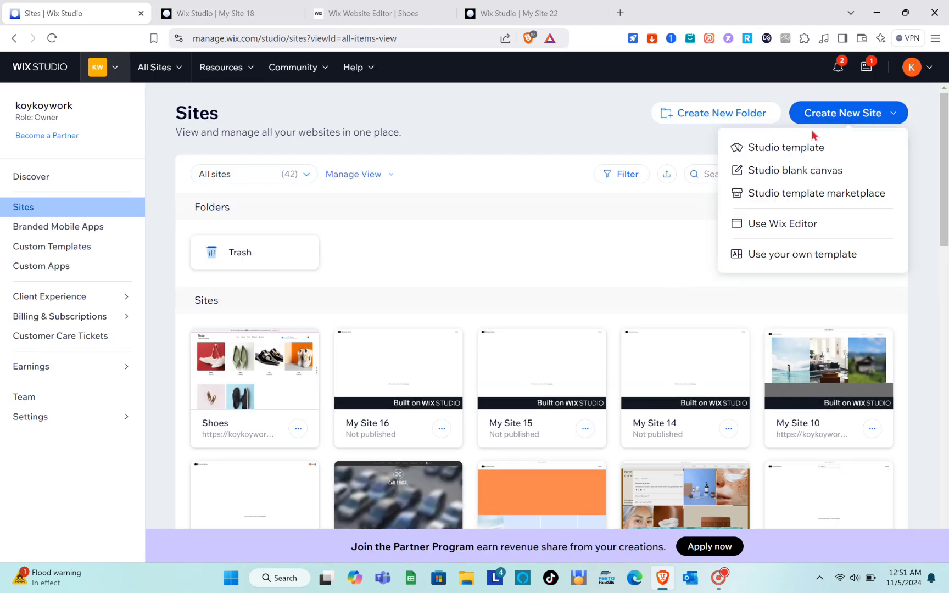
{"action": "left_click", "coordinate": [776, 172]}
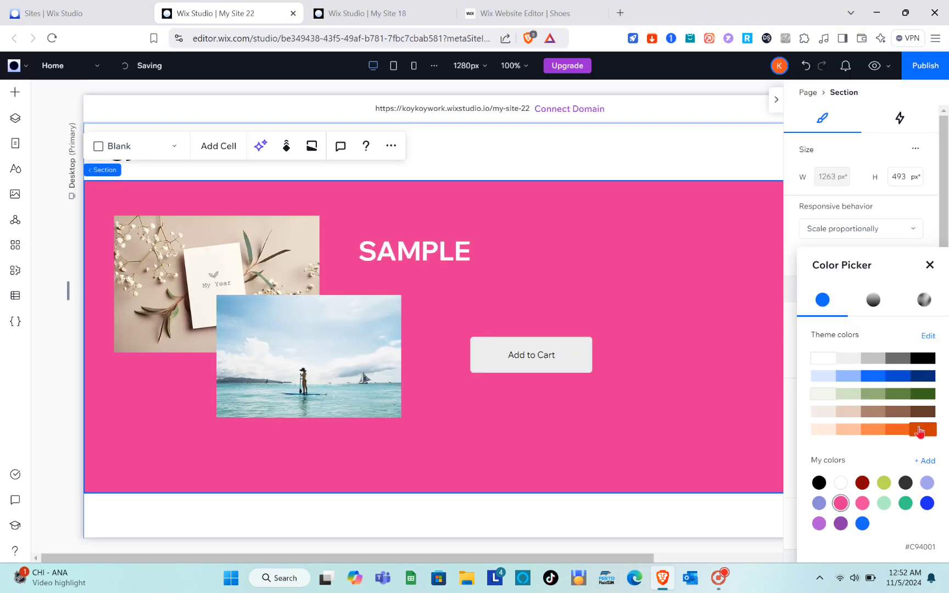
Set the My Site 22 home section's background to the dark orange theme color #C94001 and finish color picking
{"action": "left_click", "coordinate": [920, 431]}
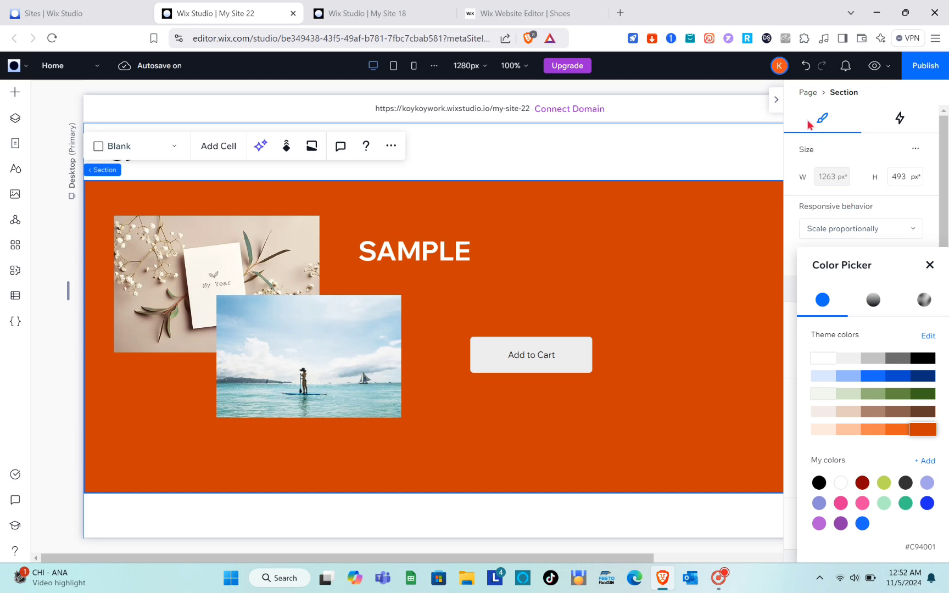
{"action": "left_click", "coordinate": [703, 244]}
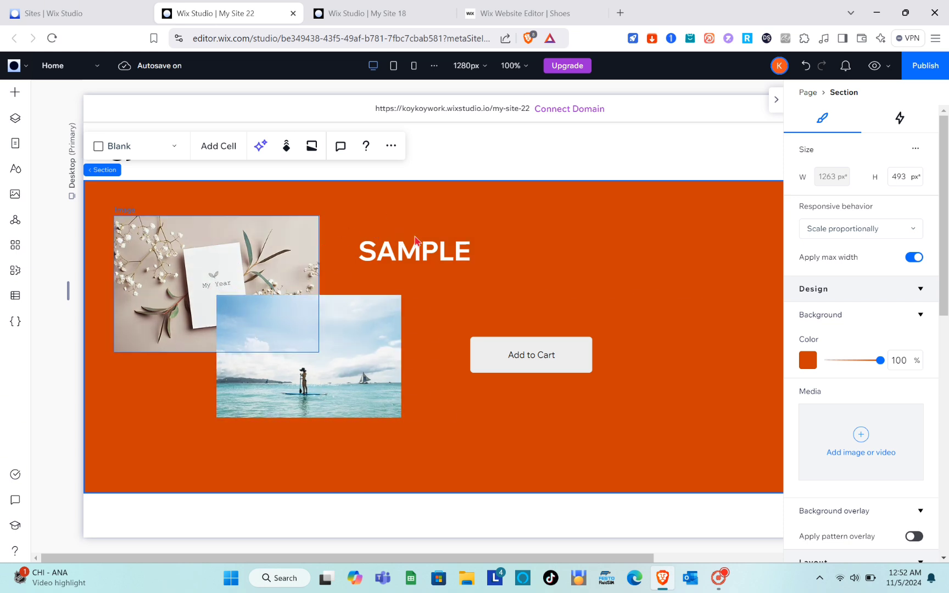
Change the entrance animation of the "My Year" notebook image to Shutters
{"action": "left_click", "coordinate": [238, 263]}
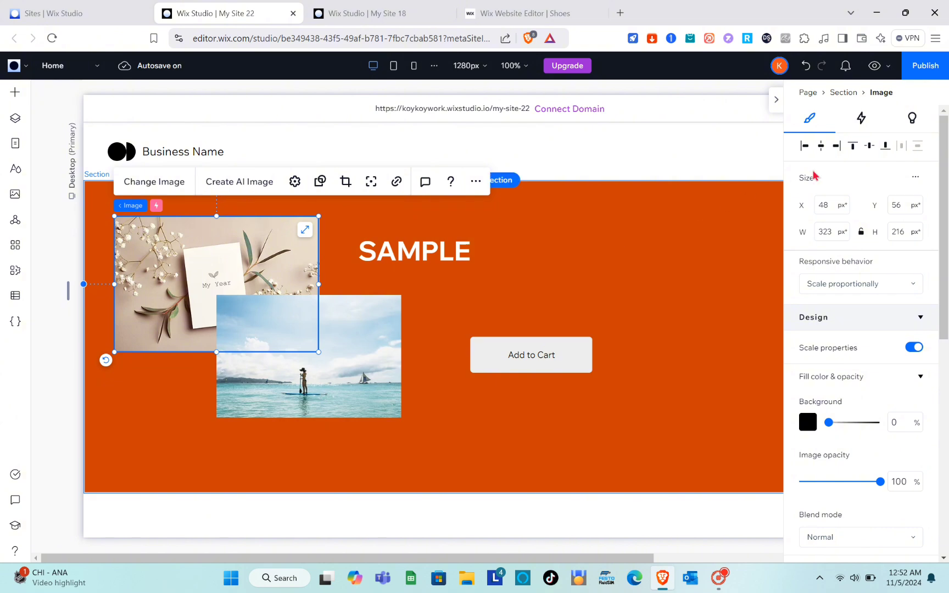
{"action": "left_click", "coordinate": [861, 118]}
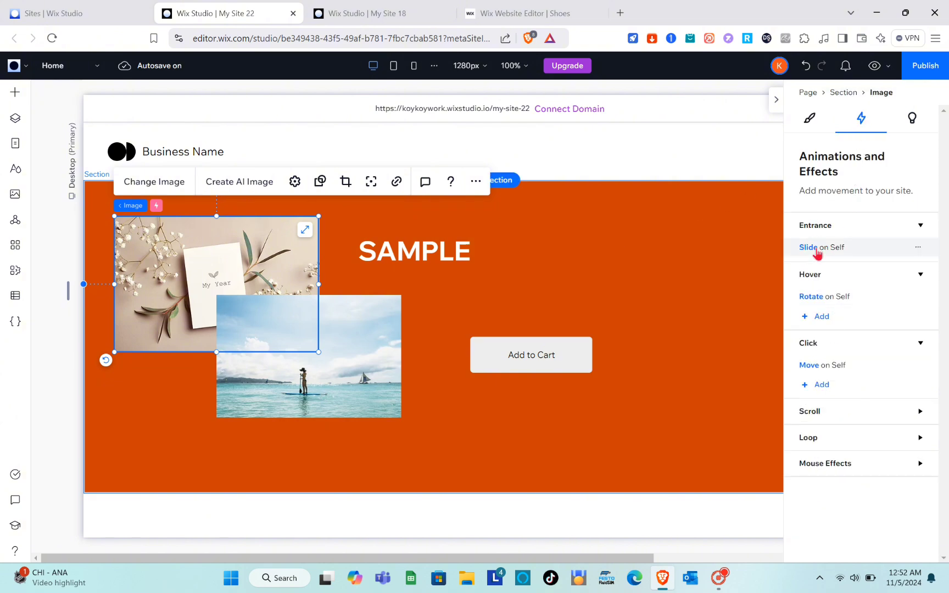
{"action": "left_click", "coordinate": [837, 248]}
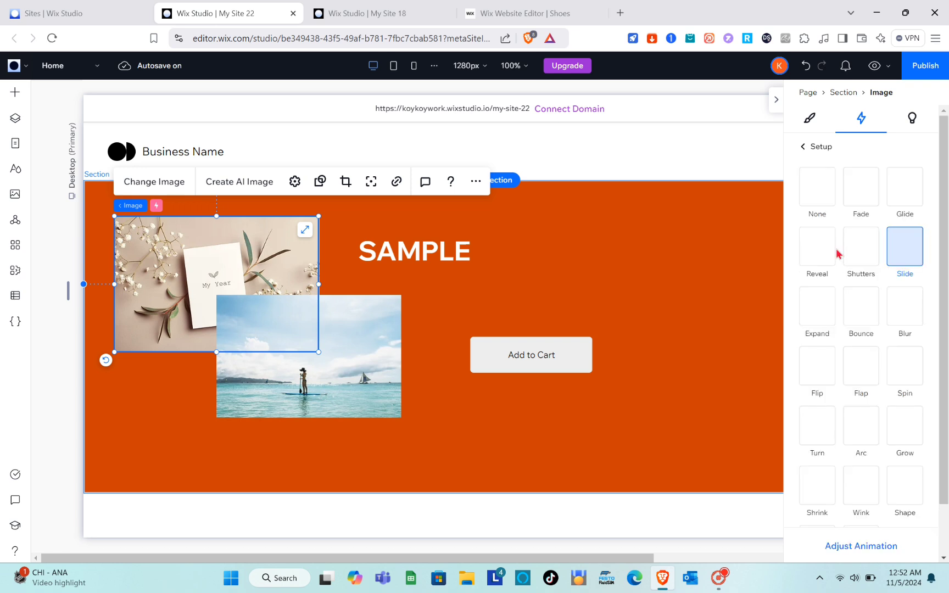
{"action": "left_click", "coordinate": [859, 265]}
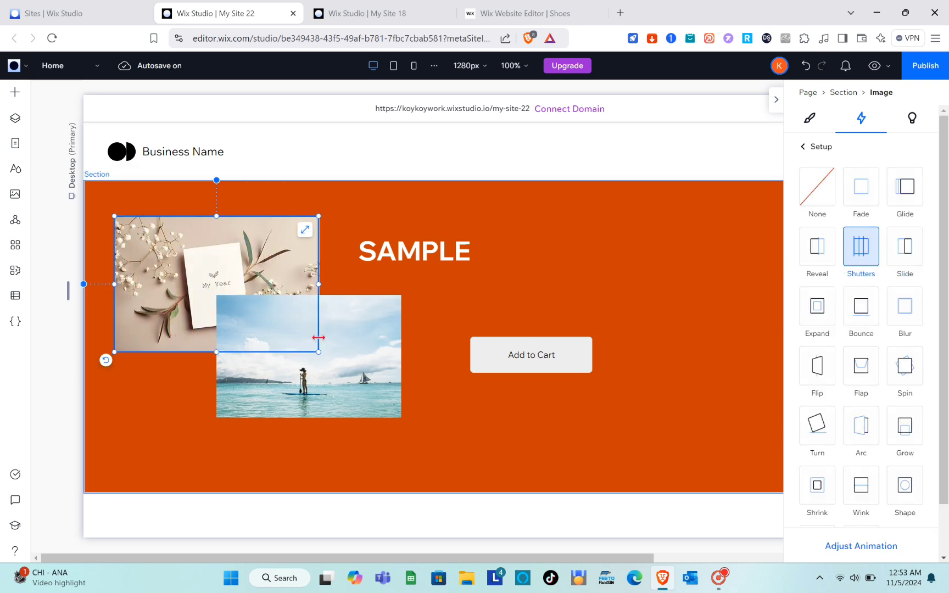
Add the Shutters entrance animation to the paddleboarder image
{"action": "left_click", "coordinate": [369, 338]}
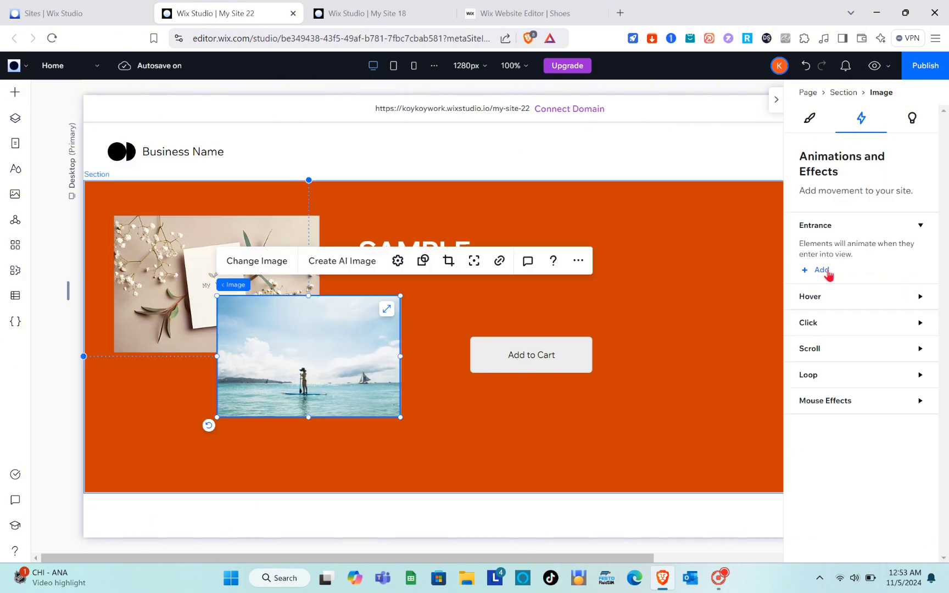
{"action": "left_click", "coordinate": [826, 271]}
{"action": "left_click", "coordinate": [871, 266]}
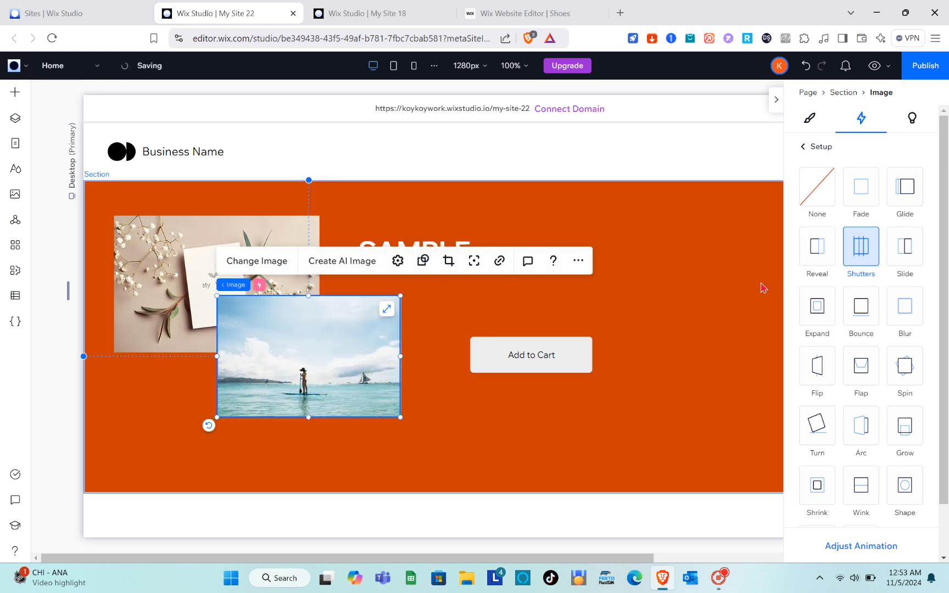
Review the Swing loop settings of the Add to Cart button, preview the movement, and return to the animation setup
{"action": "left_click", "coordinate": [545, 362]}
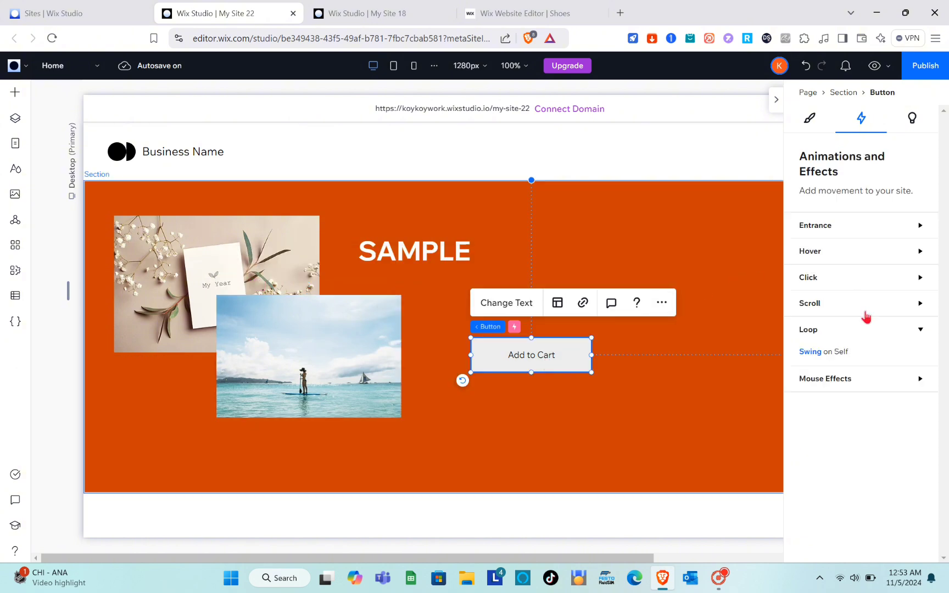
{"action": "left_click", "coordinate": [812, 352]}
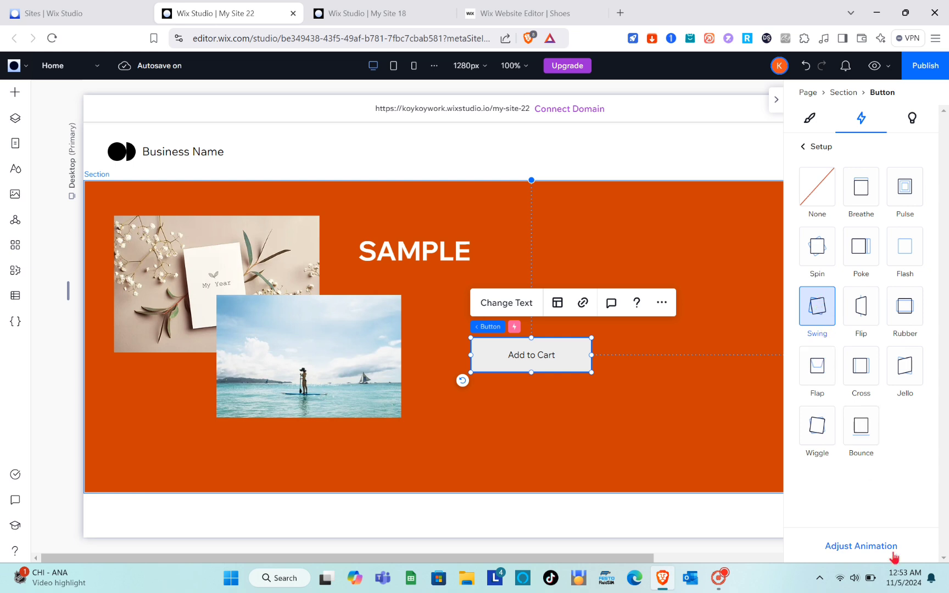
{"action": "left_click", "coordinate": [861, 547]}
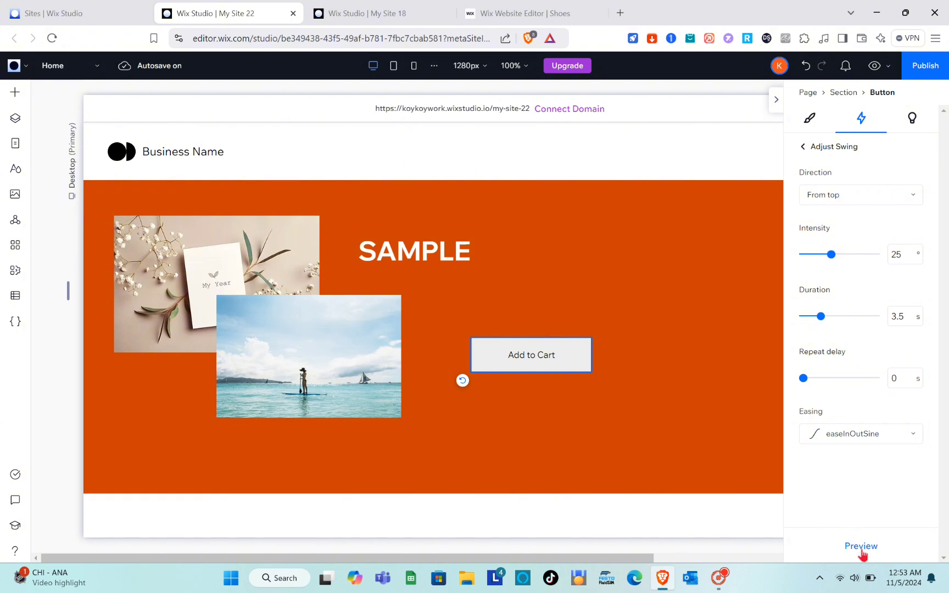
{"action": "left_click", "coordinate": [861, 548]}
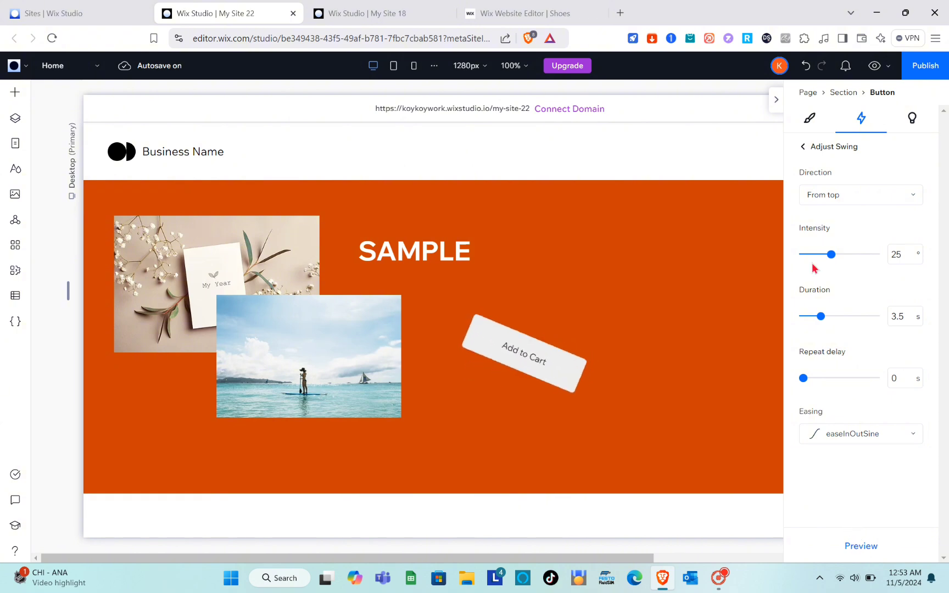
{"action": "left_click", "coordinate": [802, 155]}
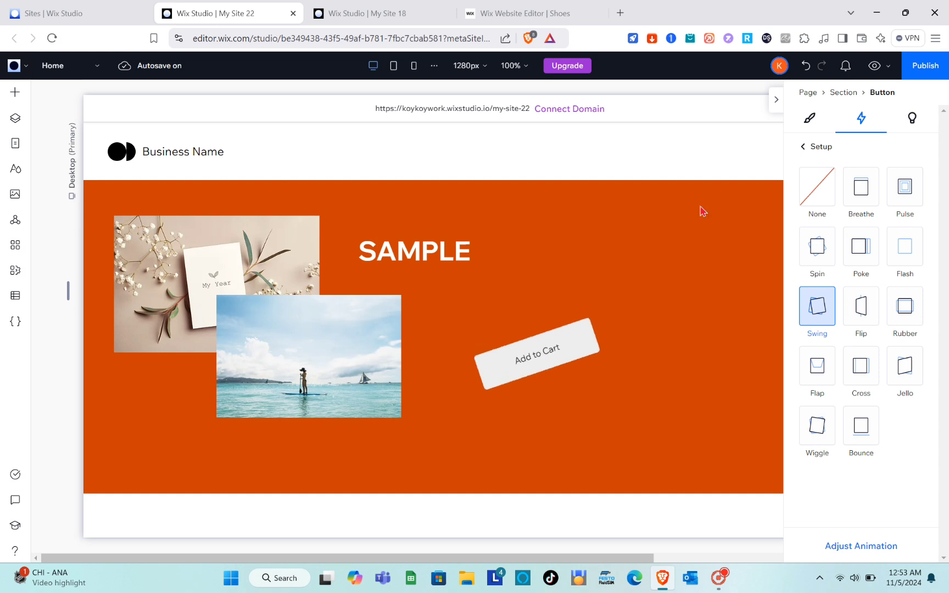
Change the loop animation of the SAMPLE text to Swing and return to its effects overview
{"action": "left_click", "coordinate": [450, 251]}
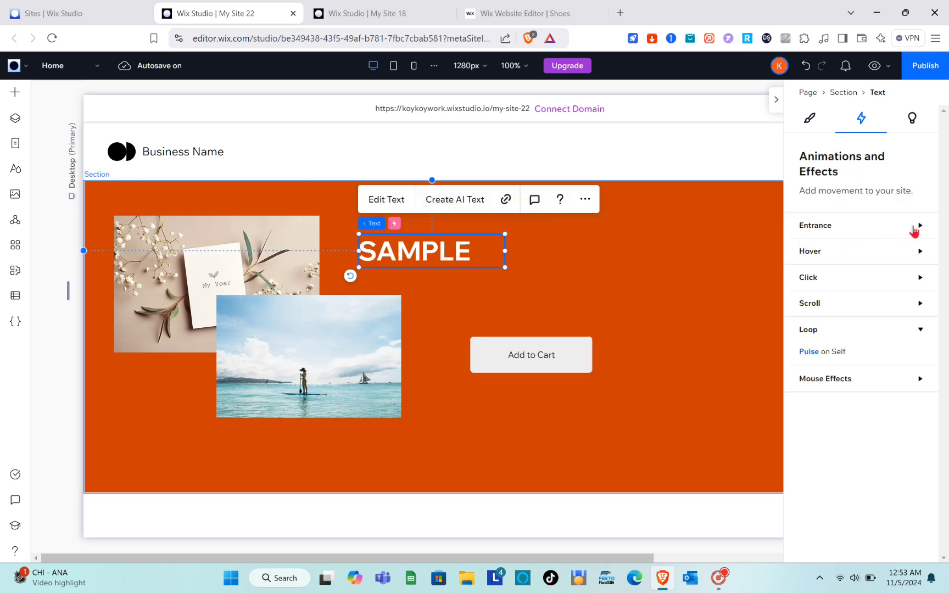
{"action": "left_click", "coordinate": [822, 357]}
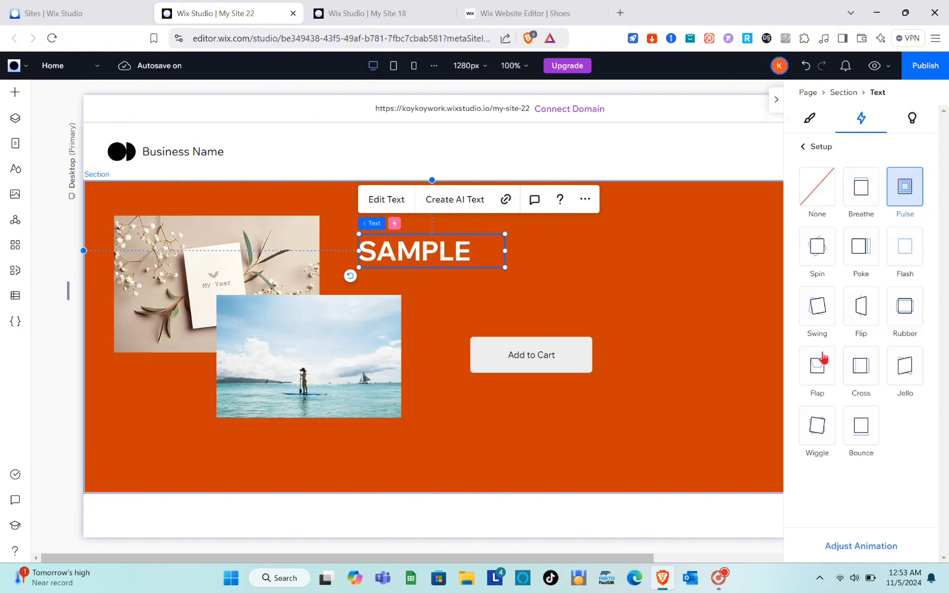
{"action": "left_click", "coordinate": [815, 314]}
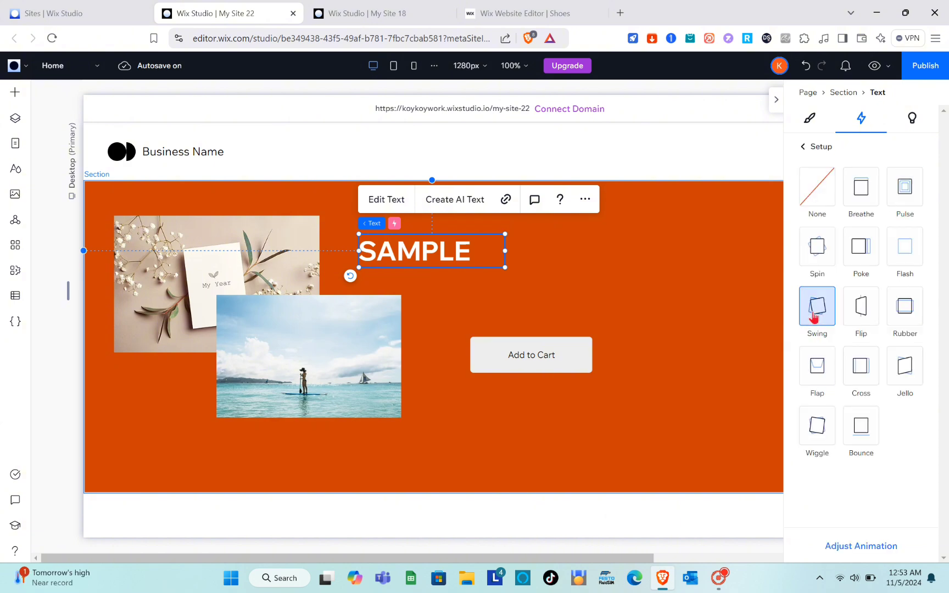
{"action": "left_click", "coordinate": [802, 149]}
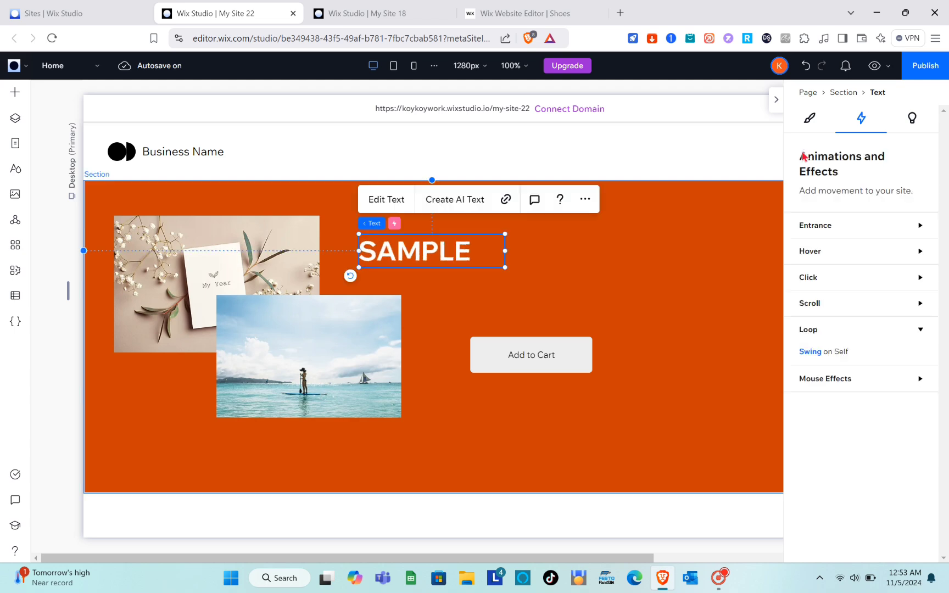
Add the styled black Send button to the orange section, just above the Add to Cart button
{"action": "left_click", "coordinate": [685, 299]}
{"action": "scroll", "coordinate": [544, 429], "scroll_direction": "down", "scroll_amount": 7}
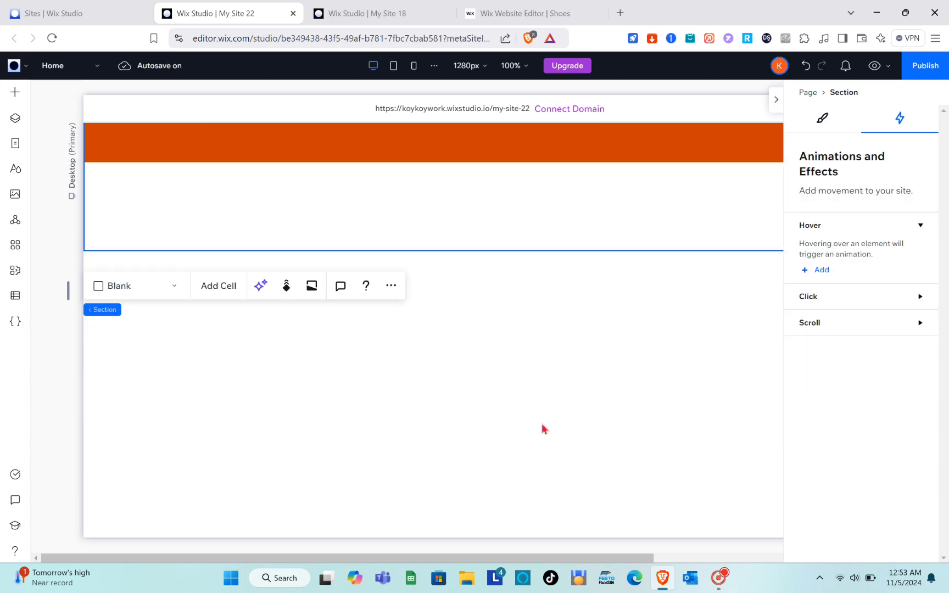
{"action": "scroll", "coordinate": [544, 429], "scroll_direction": "up", "scroll_amount": 4}
{"action": "scroll", "coordinate": [544, 429], "scroll_direction": "up", "scroll_amount": 2}
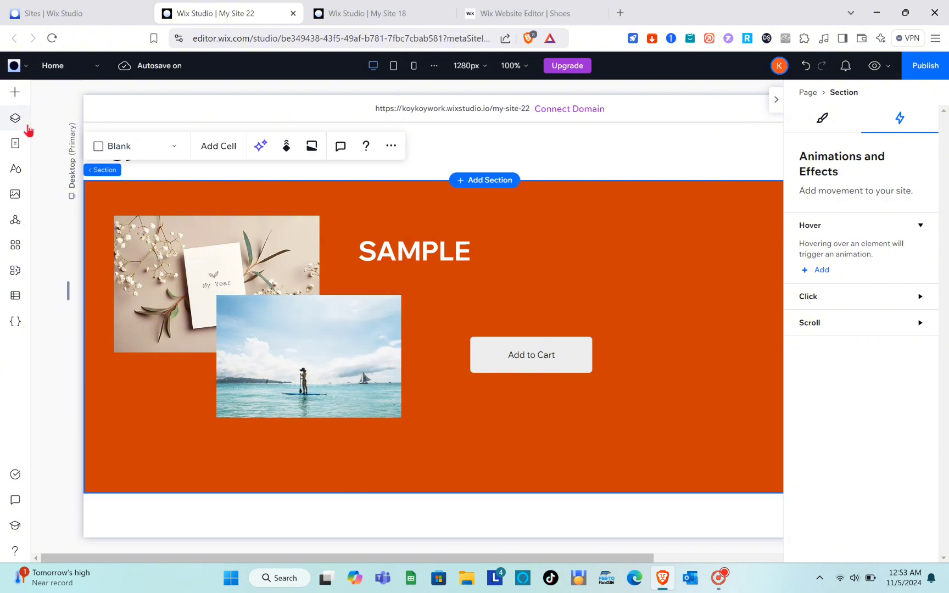
{"action": "left_click", "coordinate": [15, 94]}
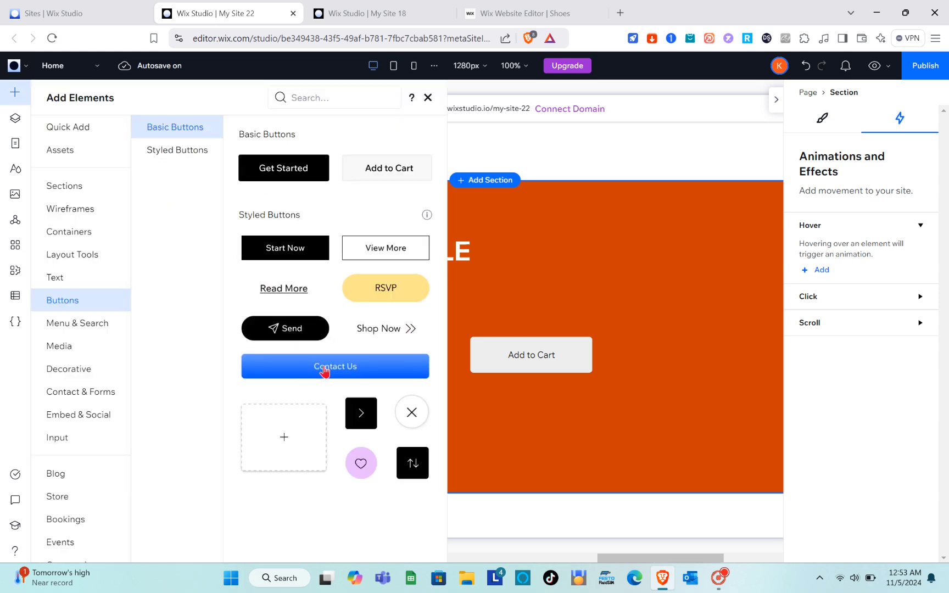
{"action": "left_click_drag", "start_coordinate": [288, 325], "coordinate": [530, 305]}
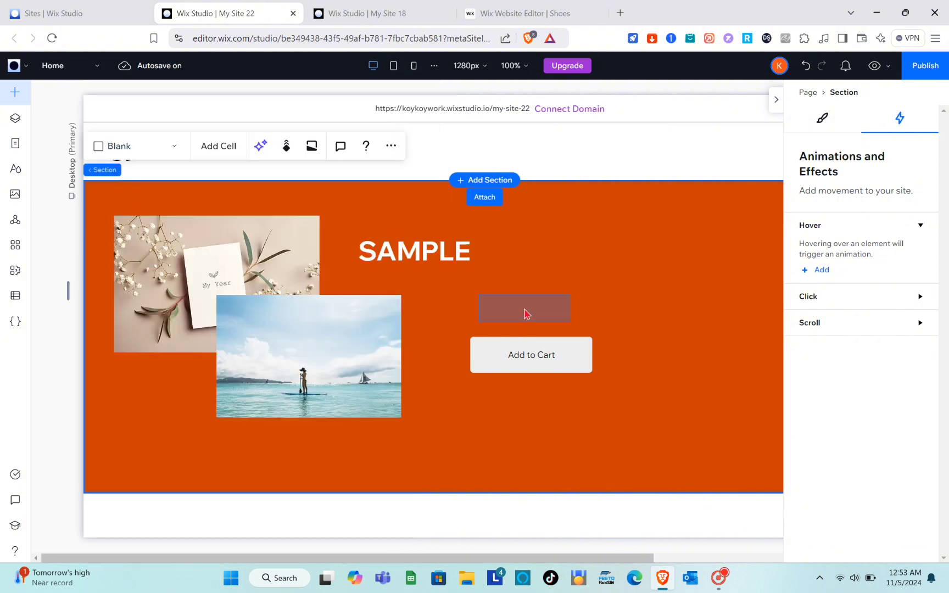
Add a Swing loop animation to the Send button
{"action": "left_click", "coordinate": [546, 318]}
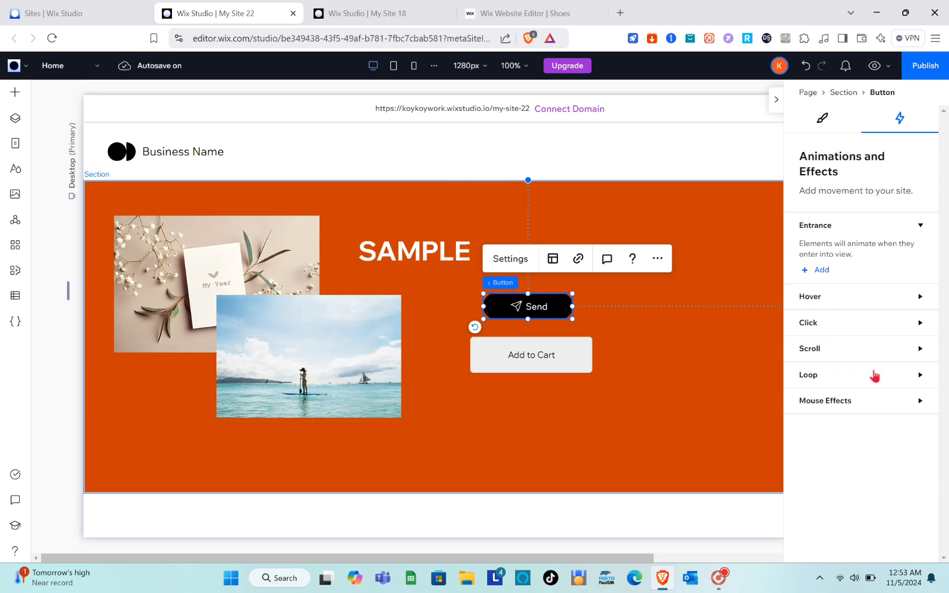
{"action": "left_click", "coordinate": [921, 376]}
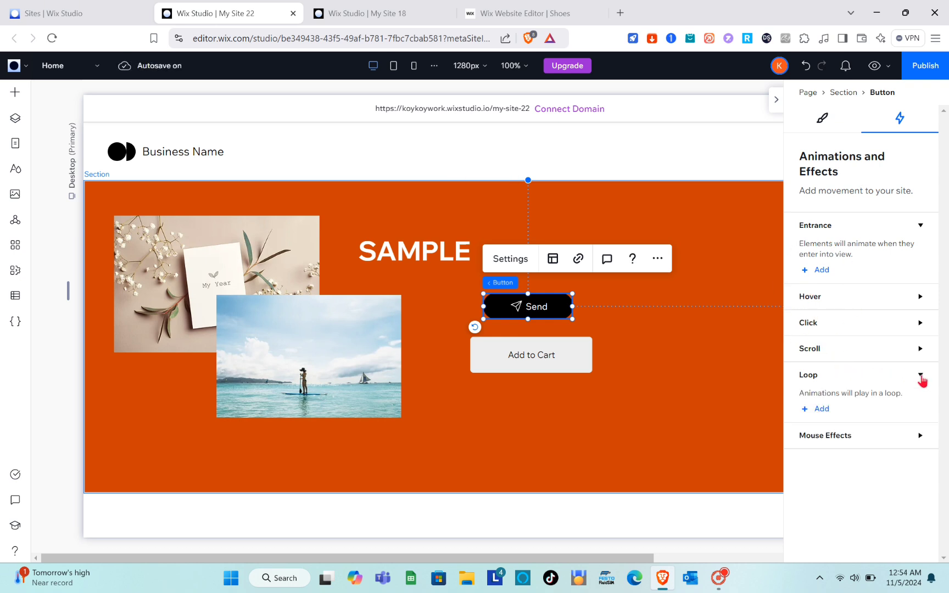
{"action": "left_click", "coordinate": [819, 409]}
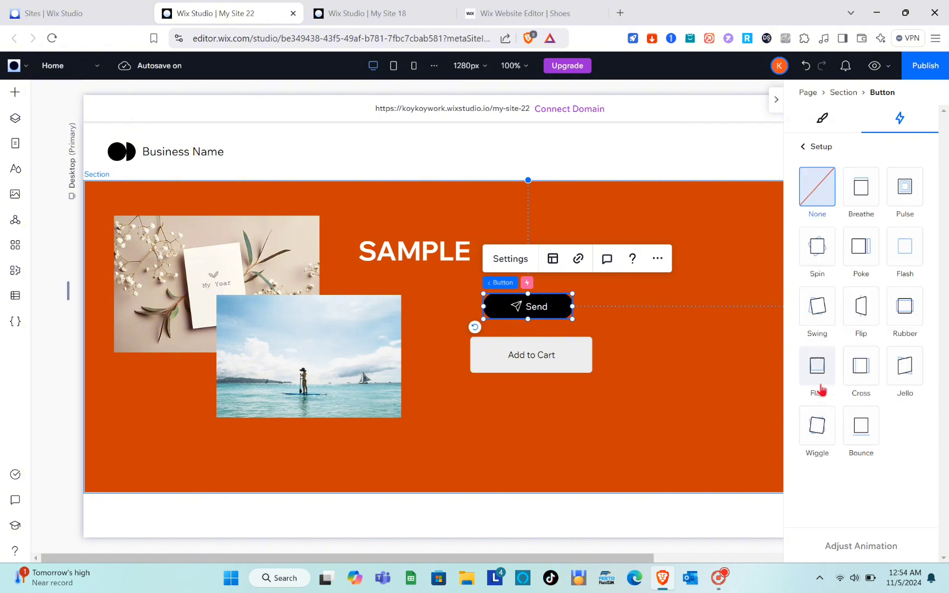
{"action": "left_click", "coordinate": [819, 335]}
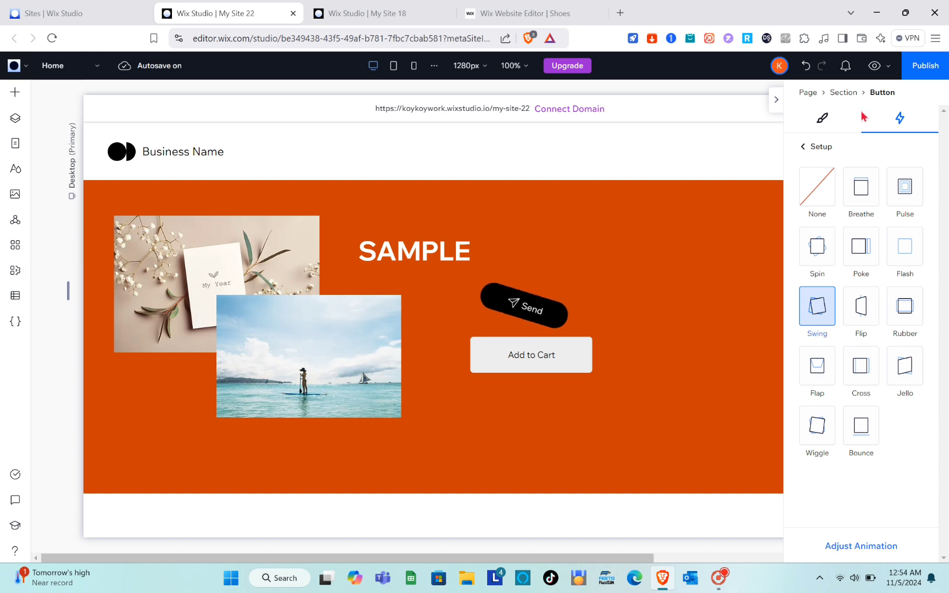
Preview the My Site 22 home page and check the text, button and image animations while moving through the page
{"action": "left_click", "coordinate": [777, 101]}
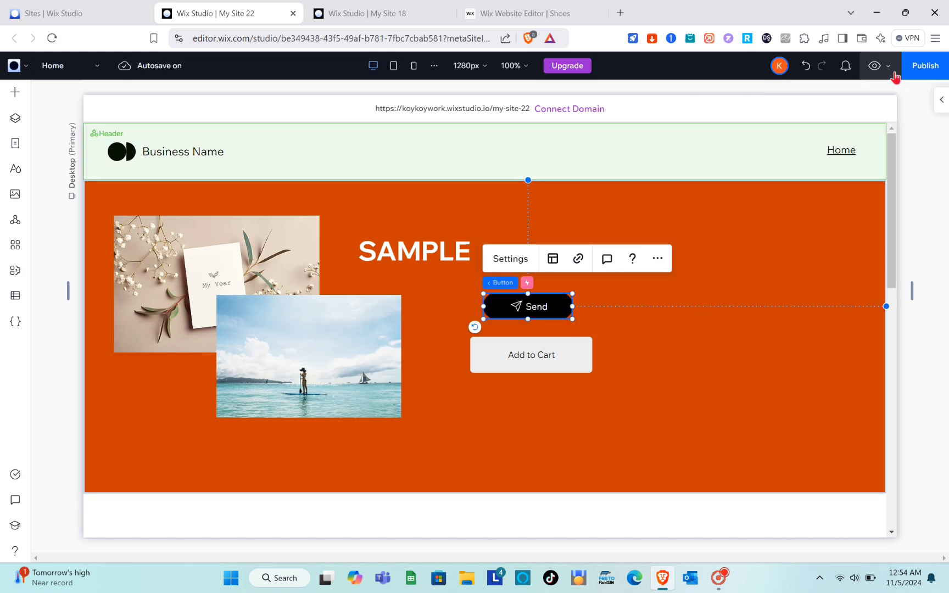
{"action": "left_click", "coordinate": [874, 67]}
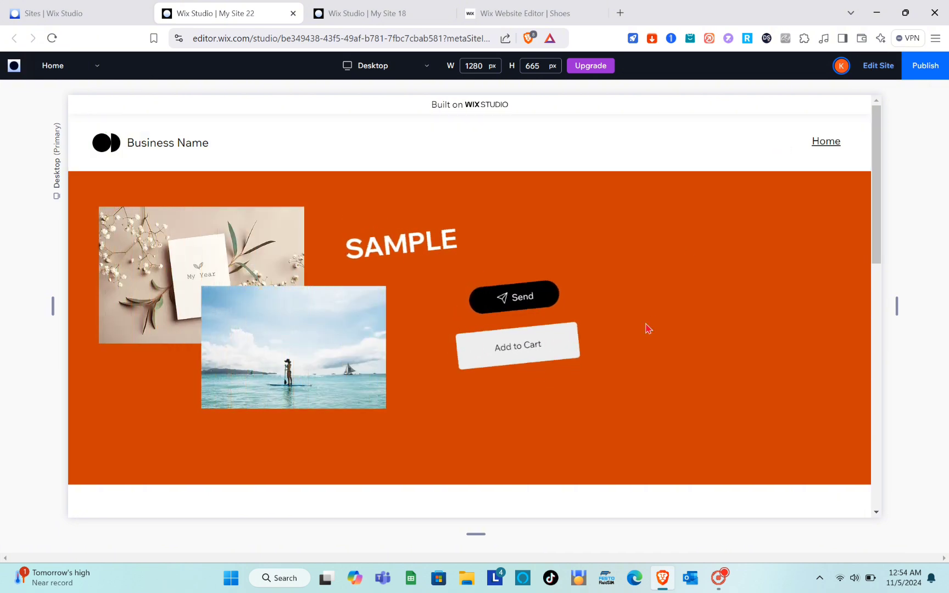
{"action": "scroll", "coordinate": [648, 328], "scroll_direction": "down", "scroll_amount": 5}
{"action": "scroll", "coordinate": [648, 328], "scroll_direction": "up", "scroll_amount": 5}
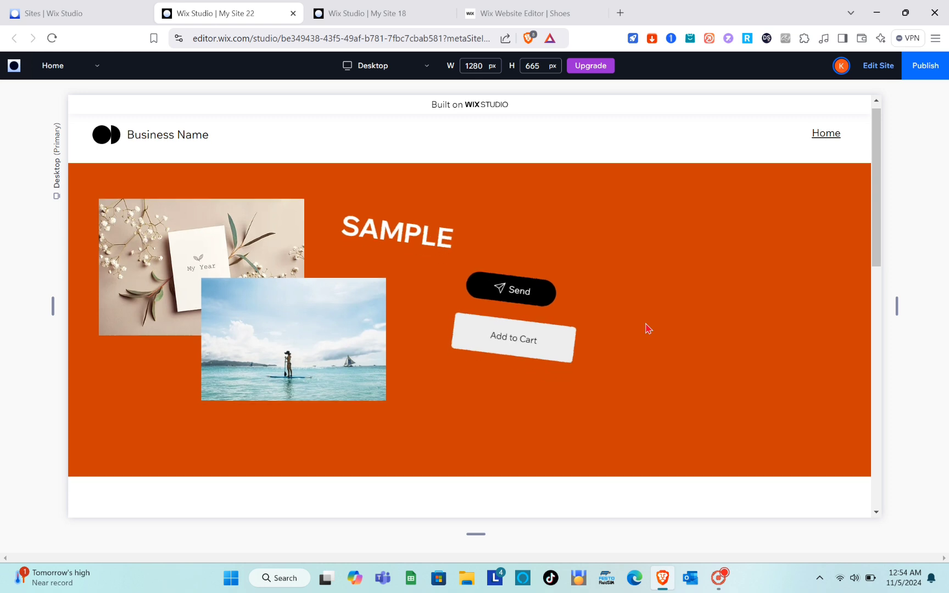
{"action": "scroll", "coordinate": [648, 328], "scroll_direction": "down", "scroll_amount": 2}
{"action": "scroll", "coordinate": [648, 327], "scroll_direction": "up", "scroll_amount": 2}
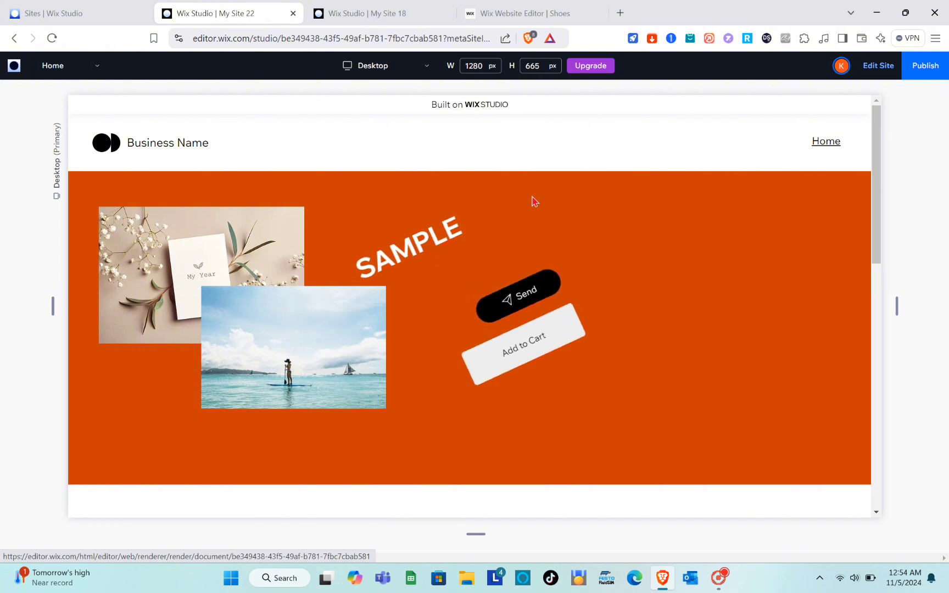
Look through the existing sites in the Sites dashboard and return to the My Site 22 preview
{"action": "left_click", "coordinate": [103, 8]}
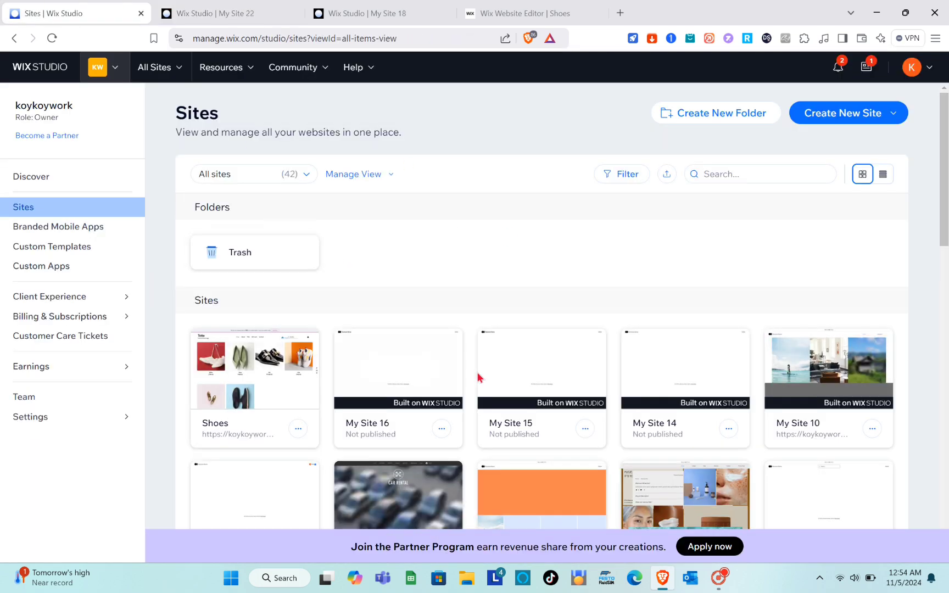
{"action": "scroll", "coordinate": [626, 378], "scroll_direction": "down", "scroll_amount": 4}
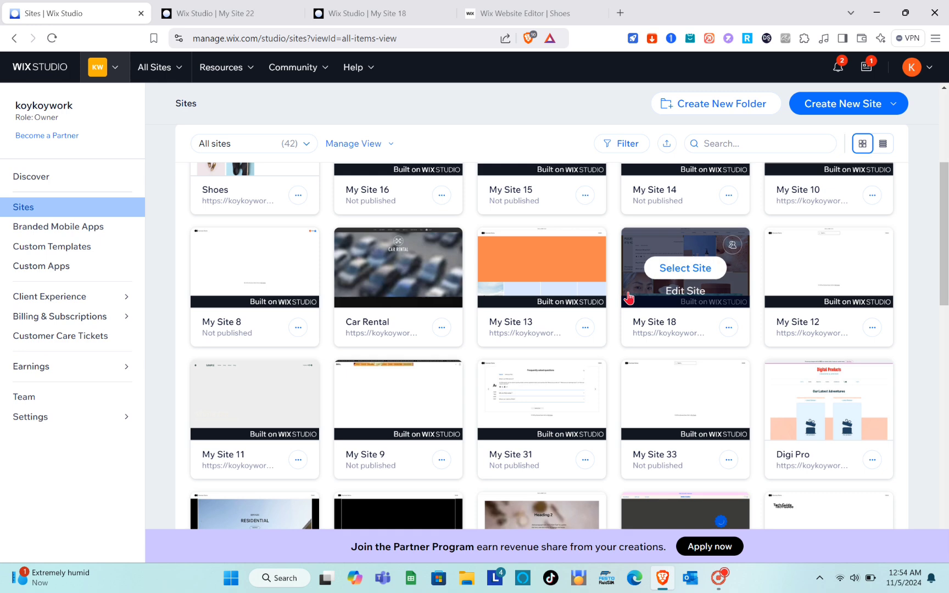
{"action": "scroll", "coordinate": [477, 138], "scroll_direction": "up", "scroll_amount": 5}
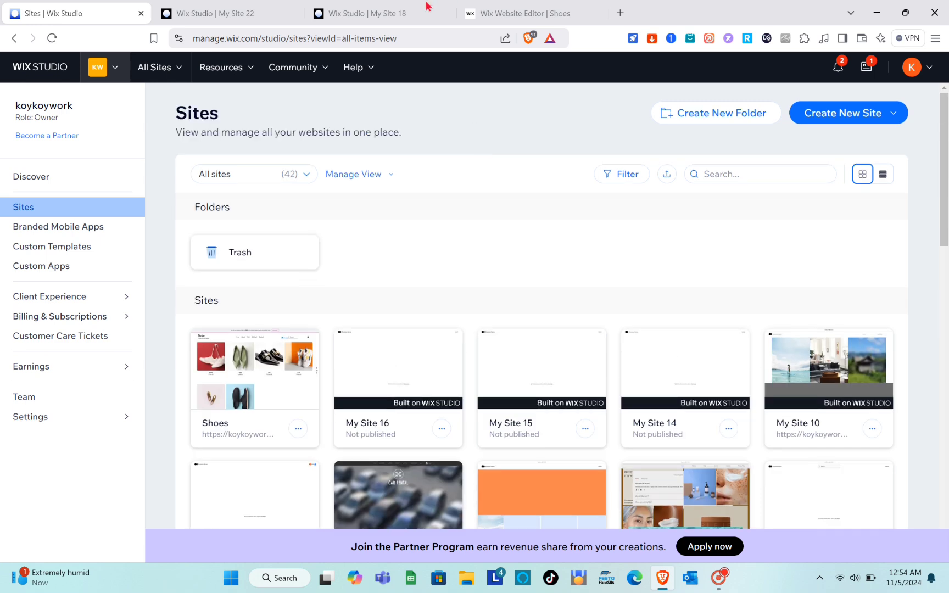
{"action": "left_click", "coordinate": [237, 13]}
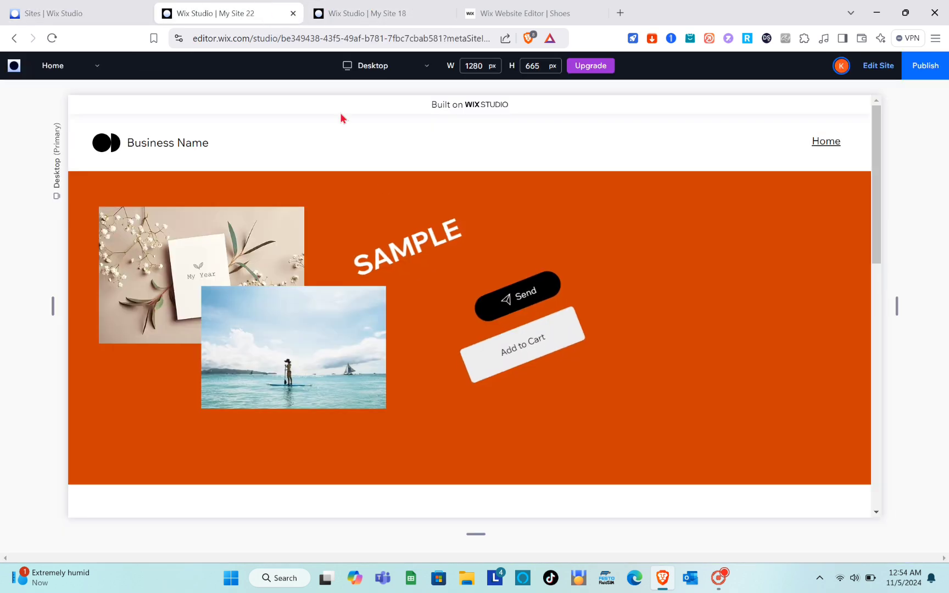